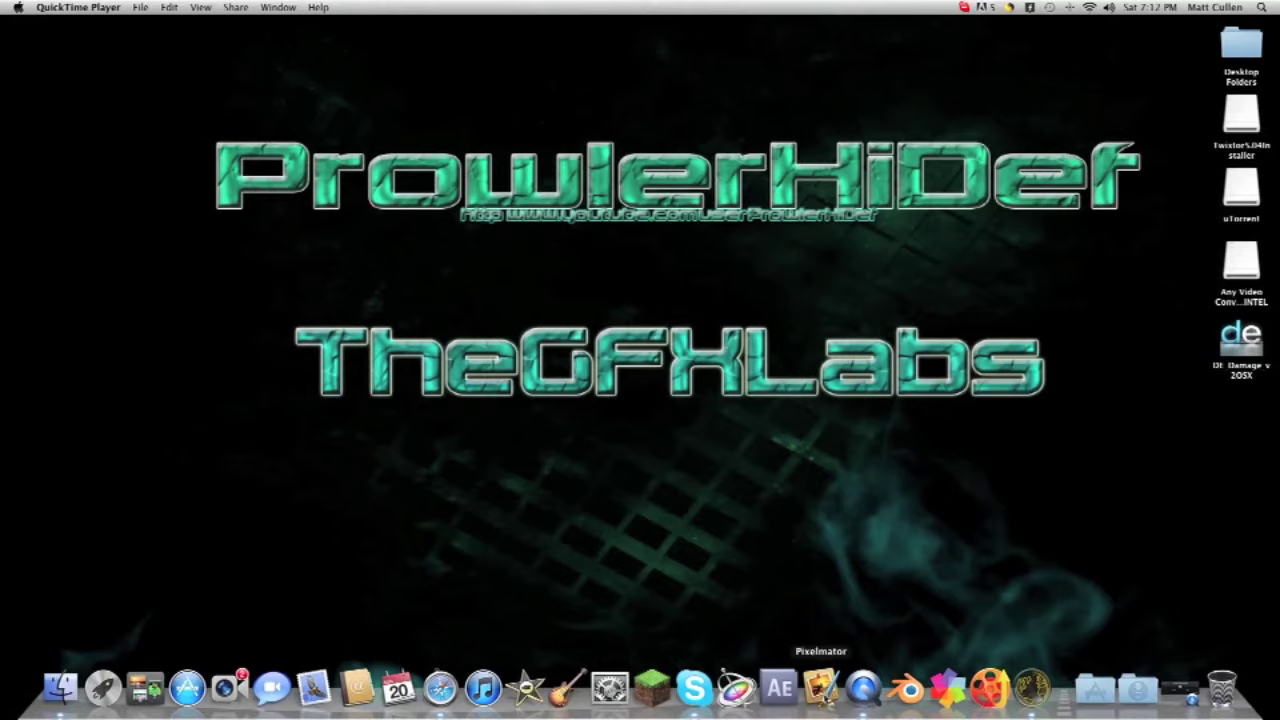
# Launch Pixelmator from the Dock.
pyautogui.click(820, 686)
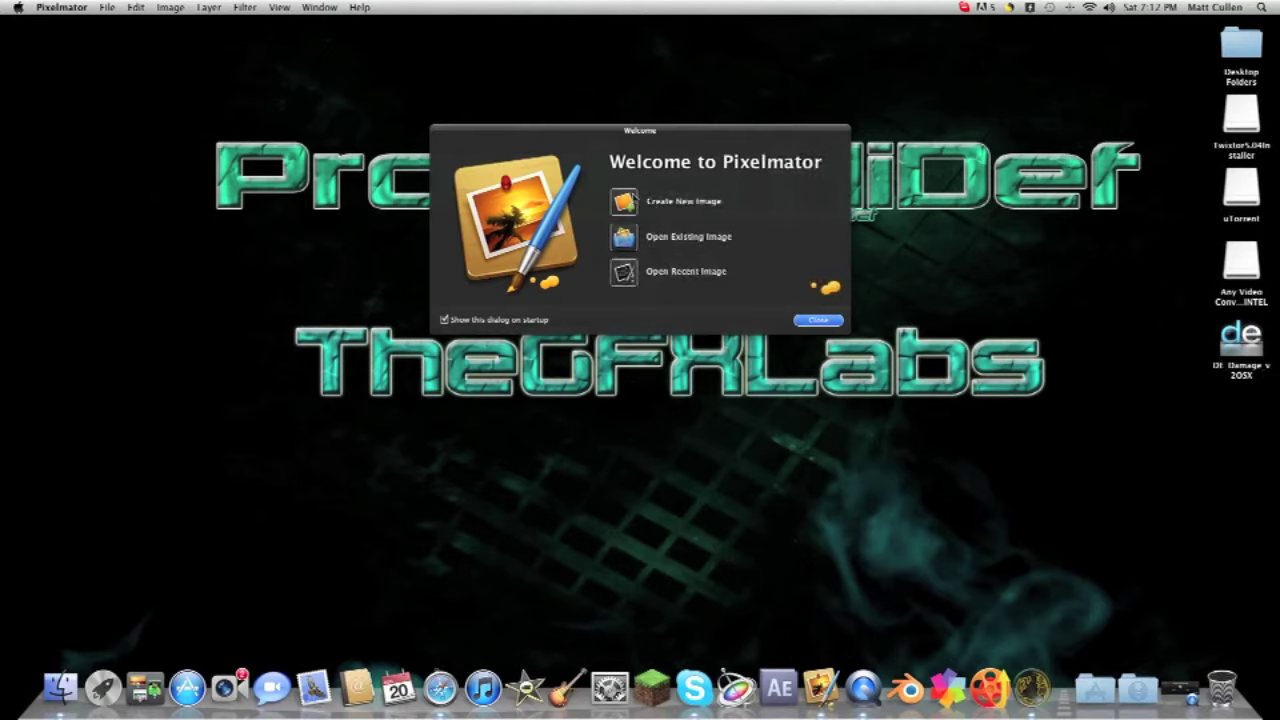
# Create a blank Untitled canvas at the default size, choose the Default brush set, and switch to Safari.
pyautogui.click(628, 200)
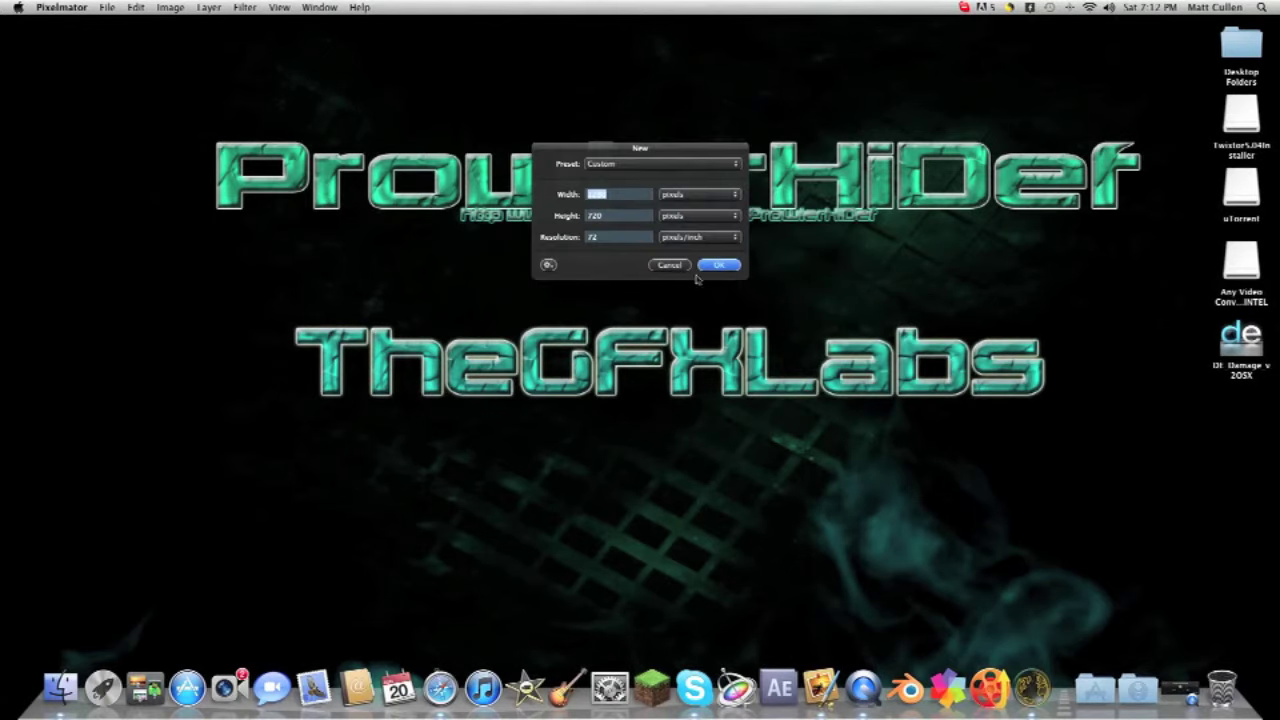
pyautogui.click(719, 266)
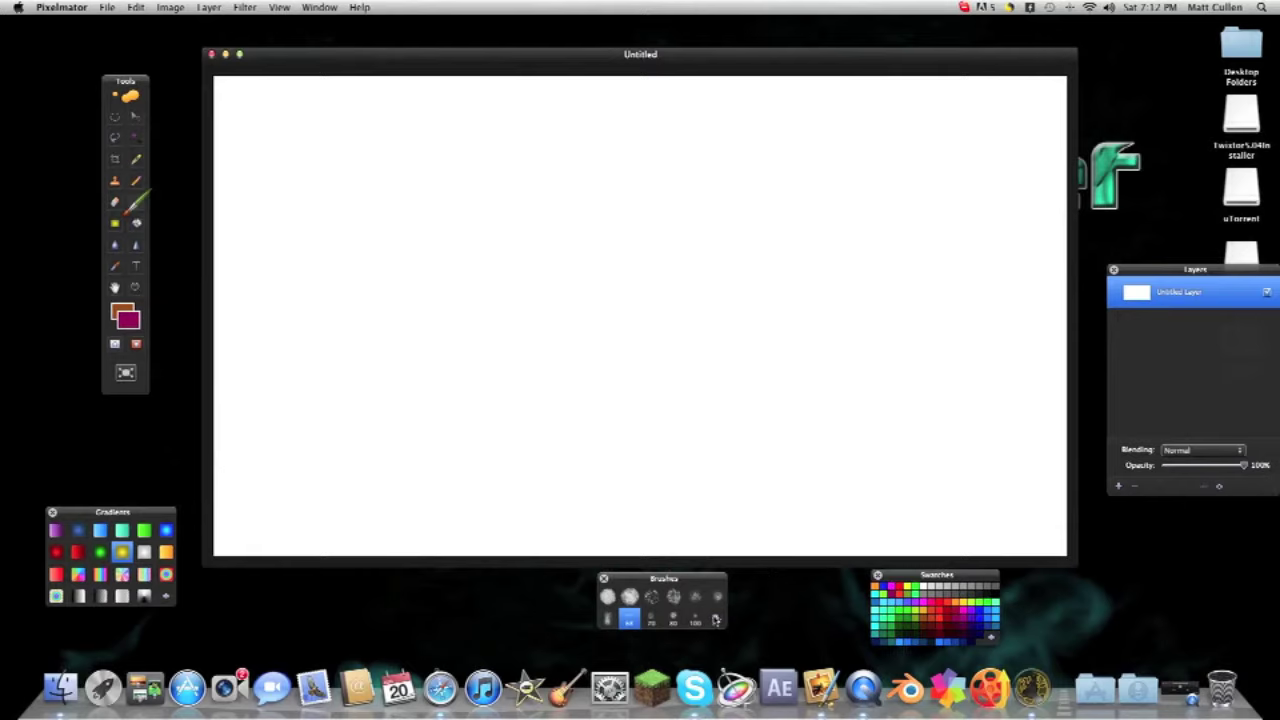
pyautogui.click(715, 620)
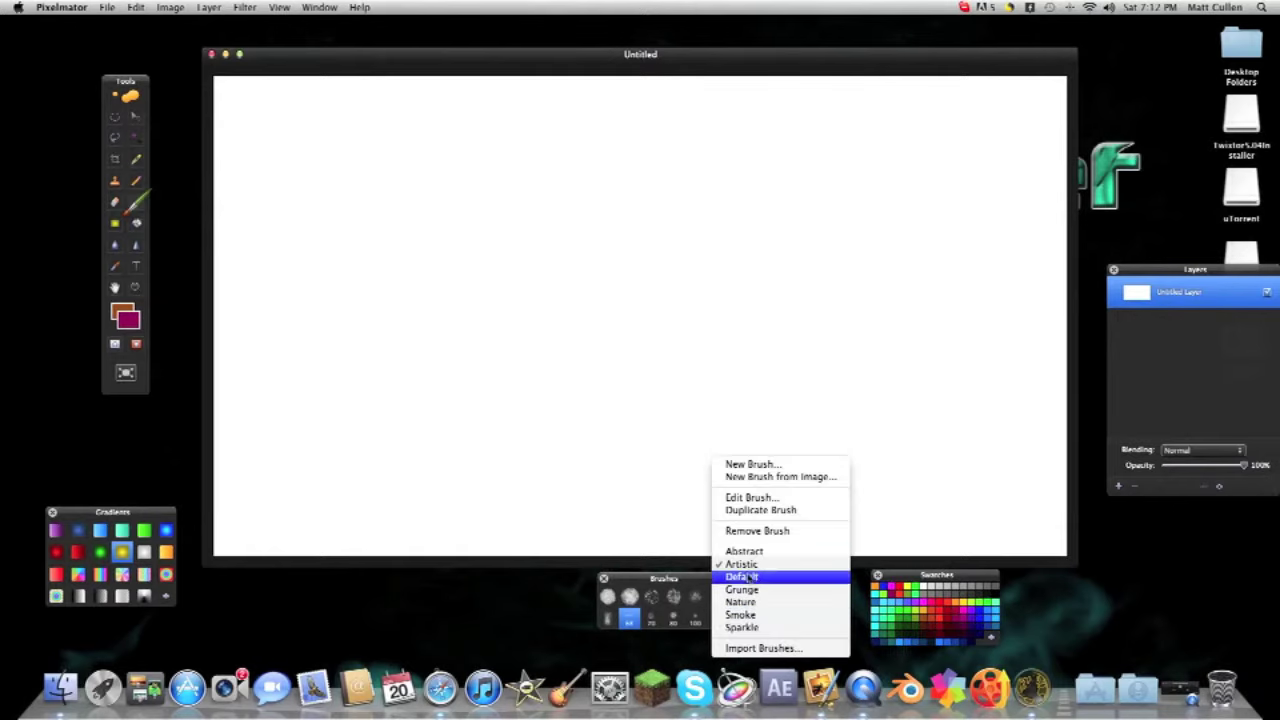
pyautogui.click(748, 578)
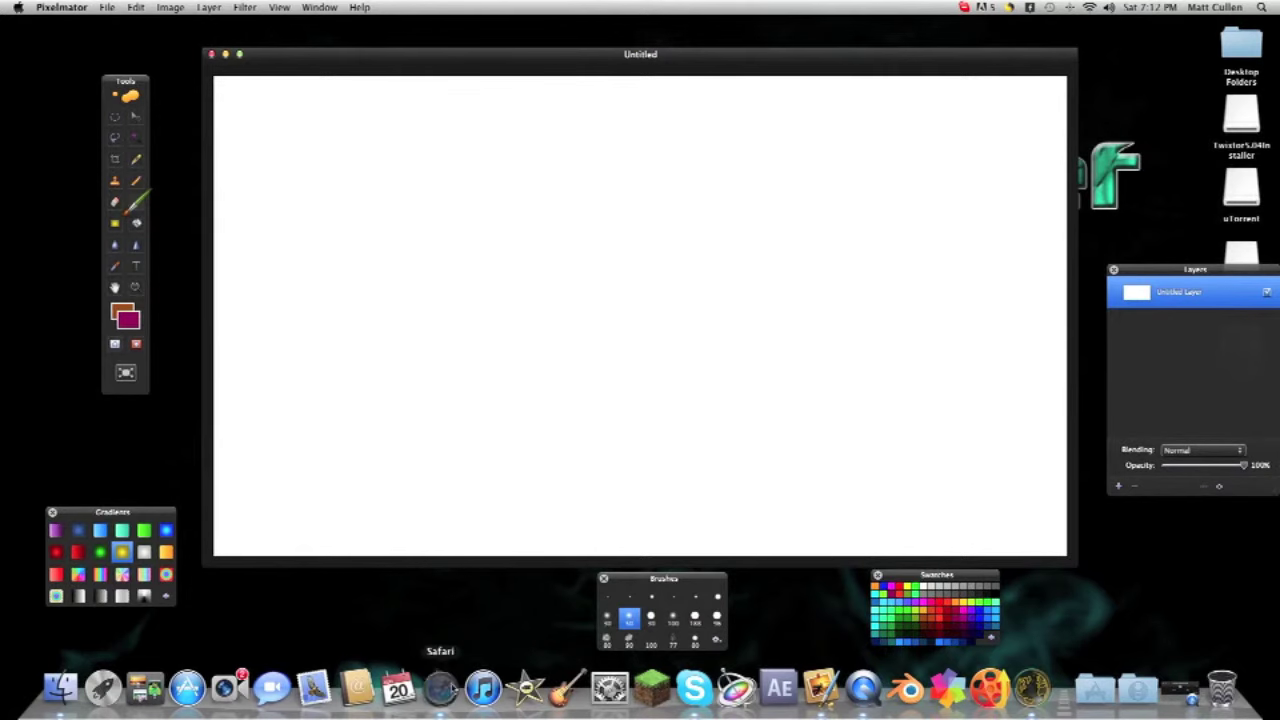
pyautogui.click(440, 688)
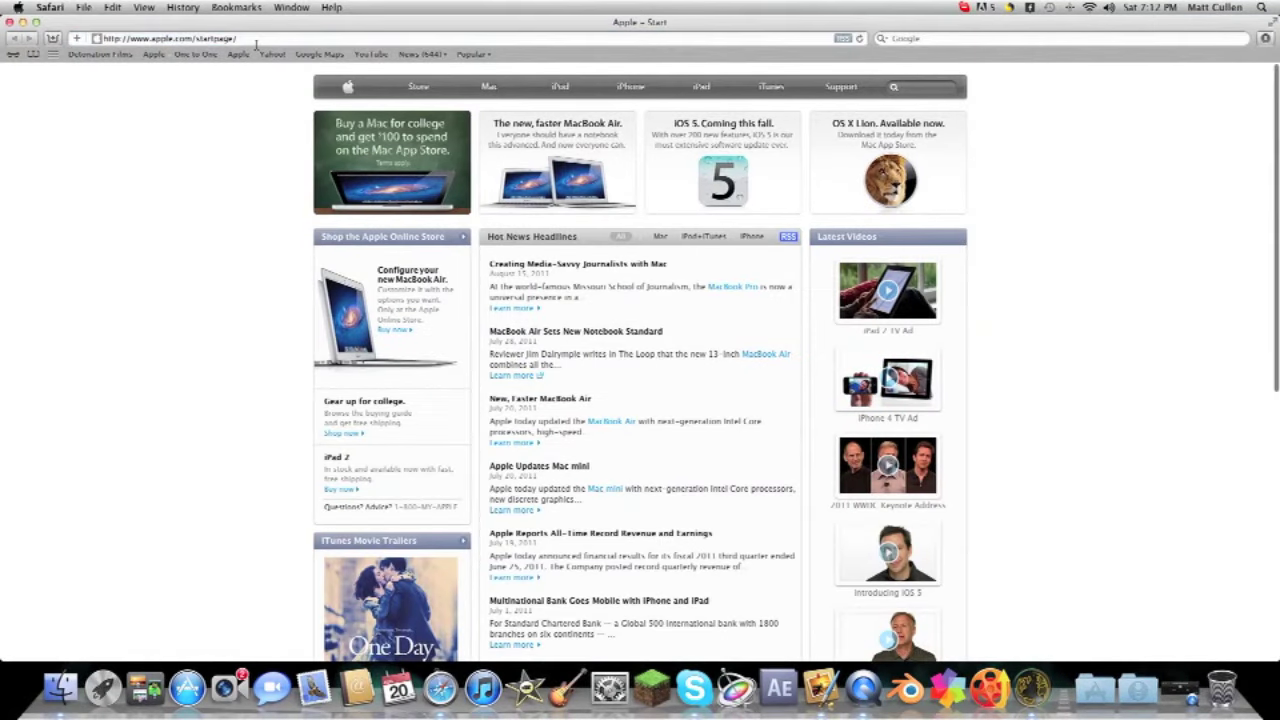
# Load brusheezy.com from Safari's address bar.
pyautogui.click(256, 39)
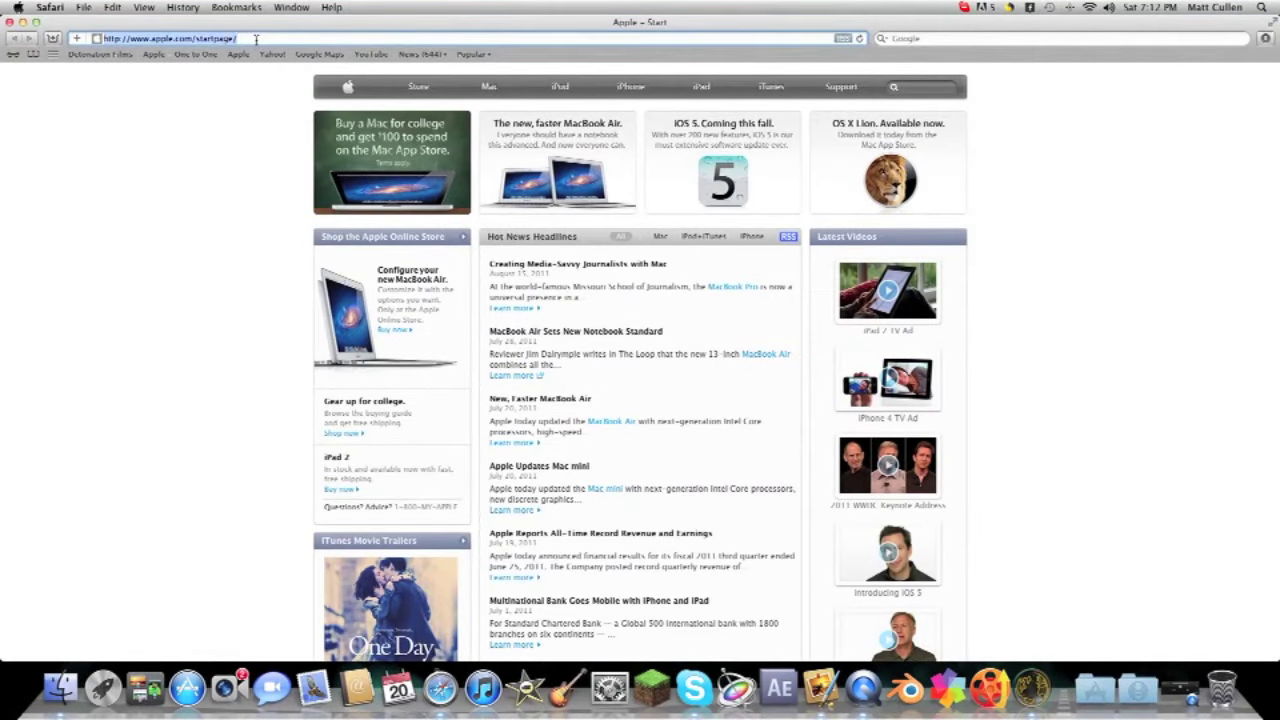
pyautogui.write('bru')
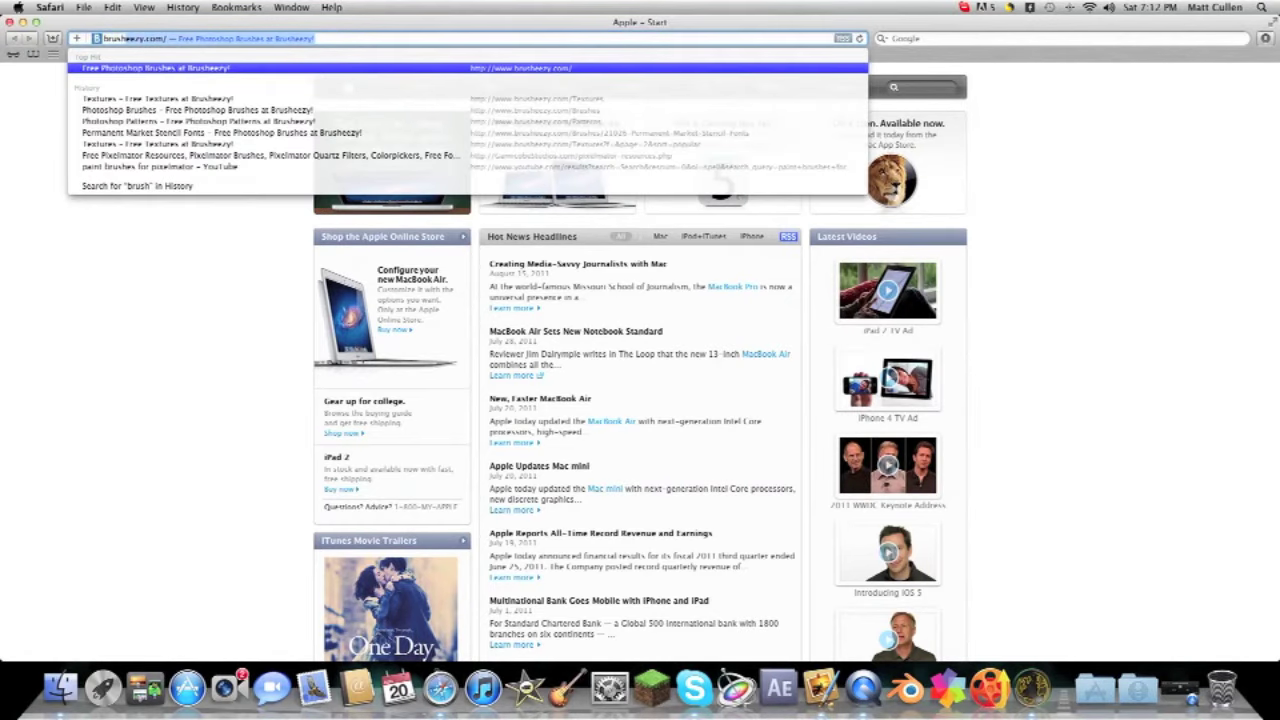
pyautogui.write('sh')
pyautogui.press('Return')
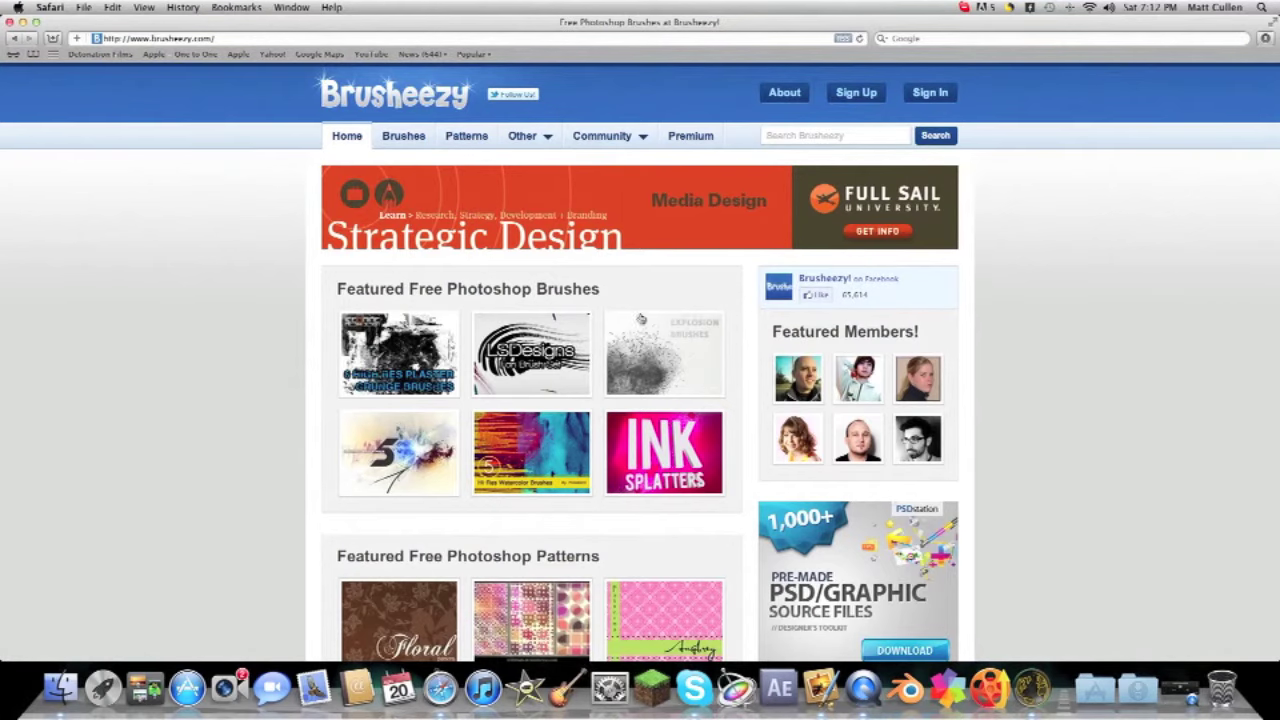
# Scroll through the Brusheezy home page's featured free brushes.
pyautogui.scroll(-5, 642, 328)
pyautogui.scroll(-5, 642, 328)
pyautogui.scroll(4, 642, 328)
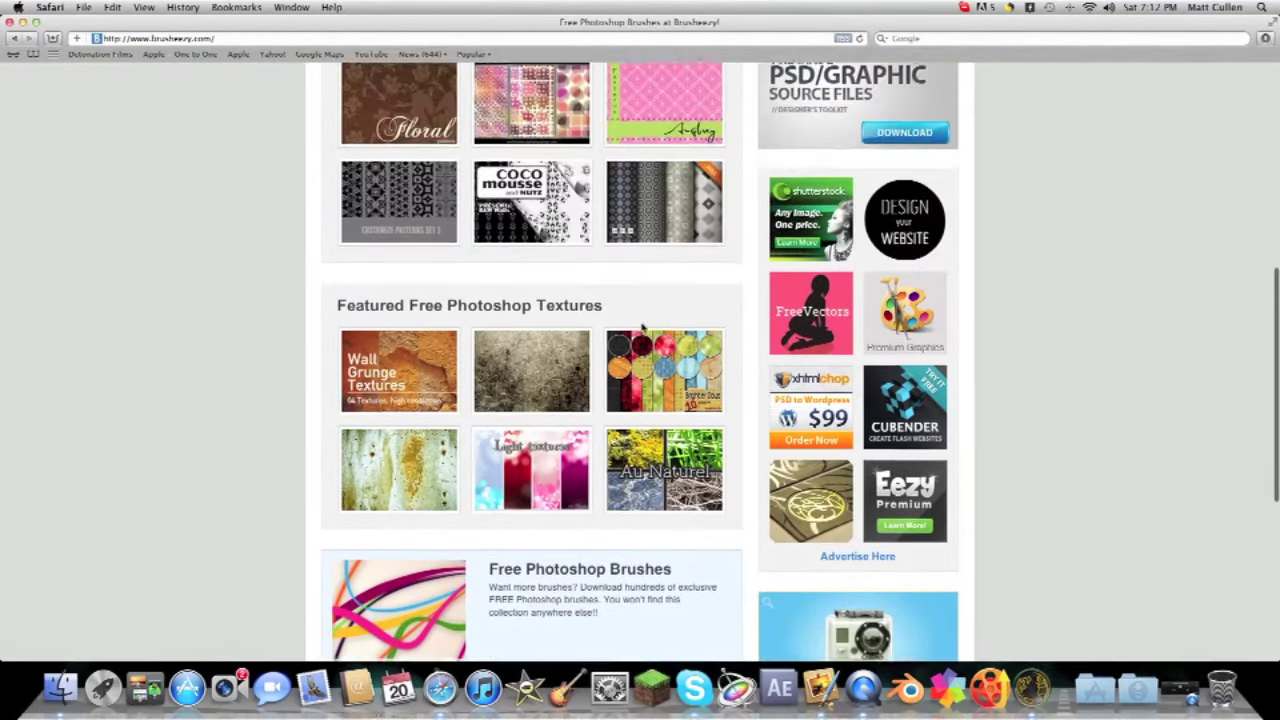
pyautogui.scroll(6, 642, 328)
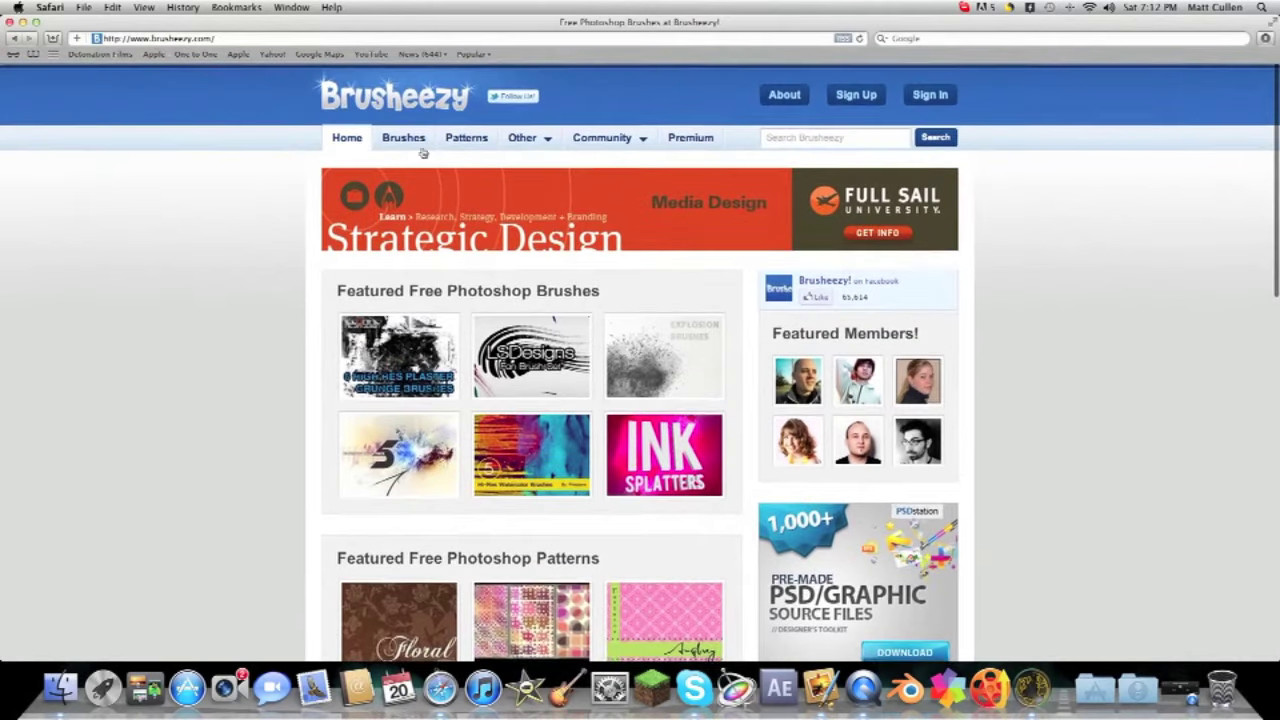
pyautogui.moveTo(530, 135)
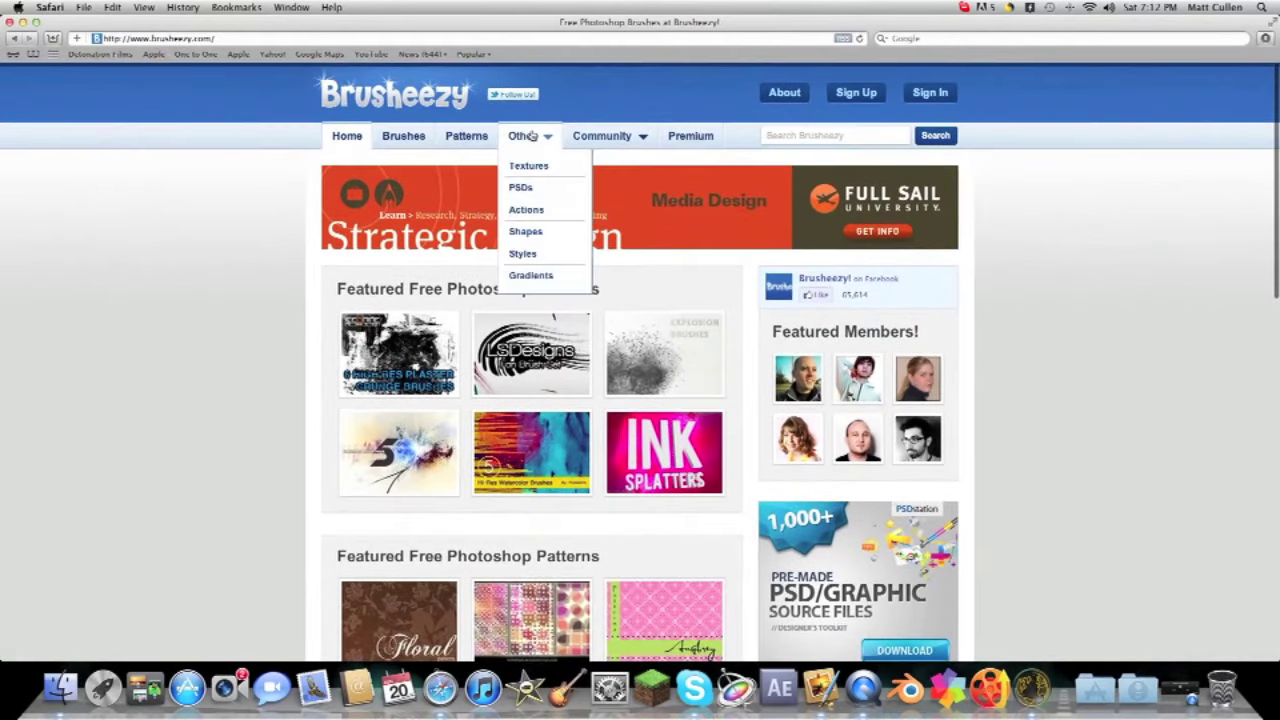
pyautogui.scroll(-1, 530, 138)
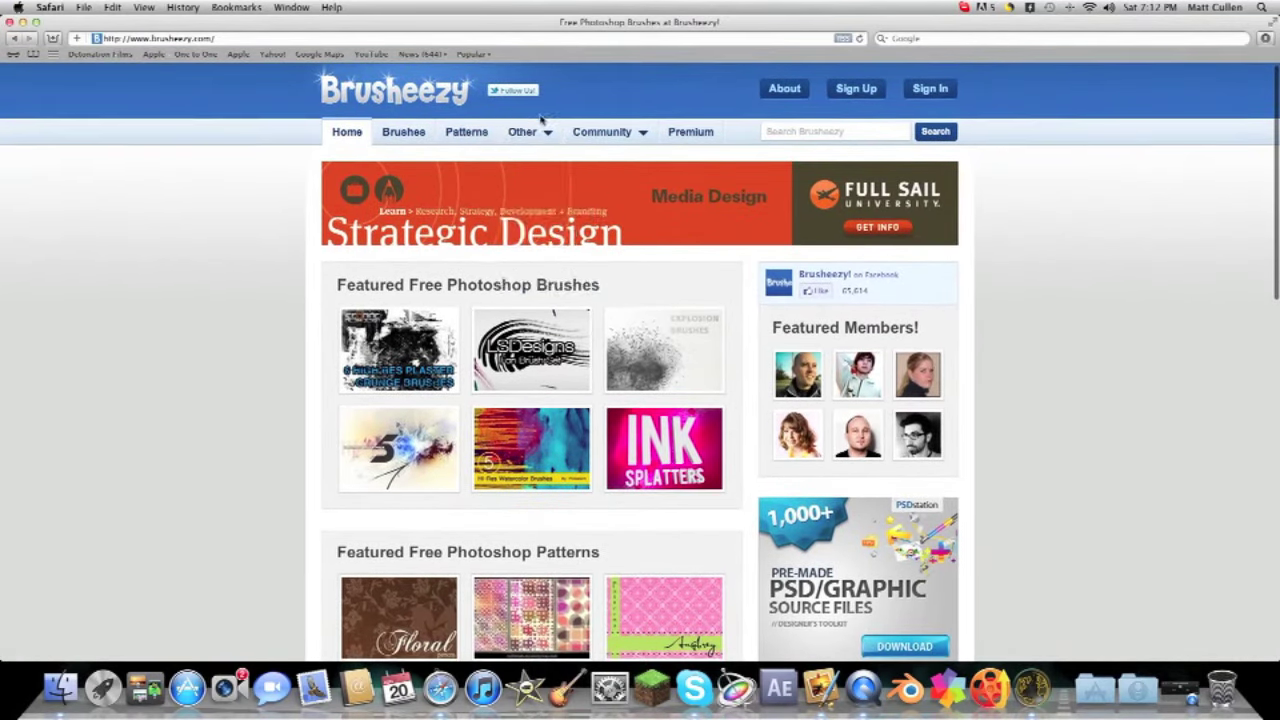
pyautogui.scroll(-1, 612, 160)
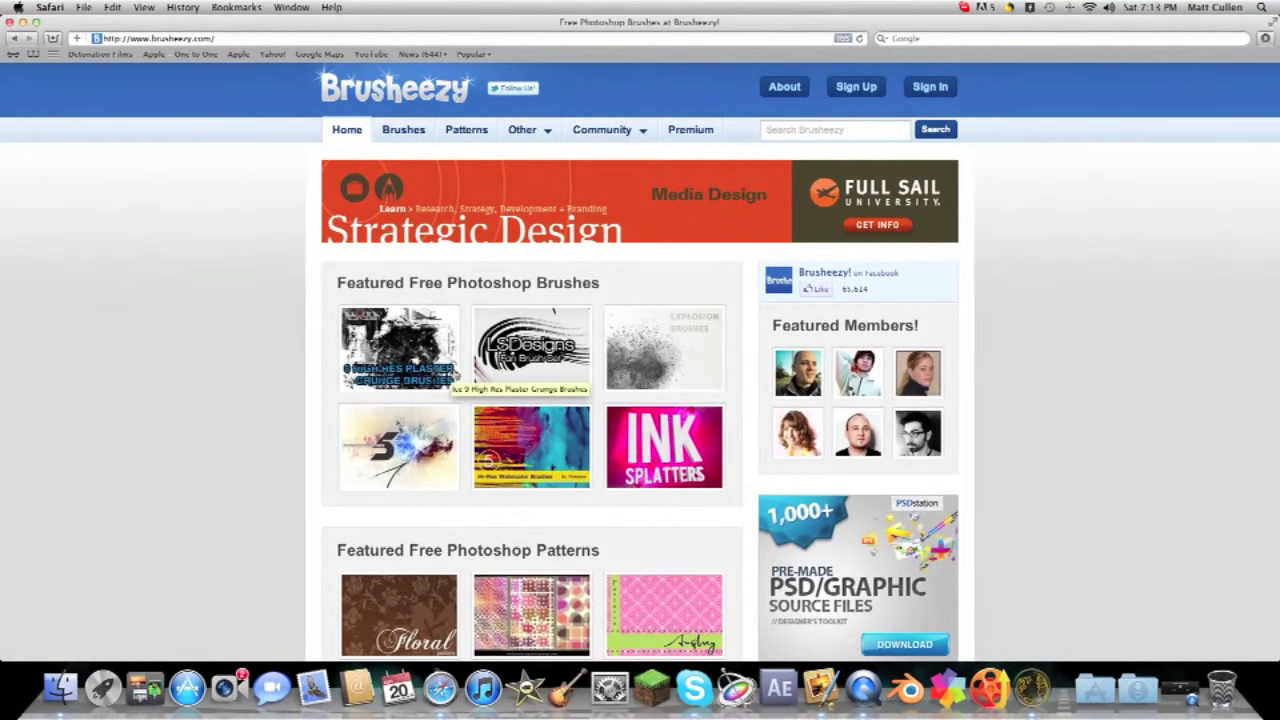
# Open the Free Explosion Brushes page and download Explosion Brushes.zip.
pyautogui.click(662, 355)
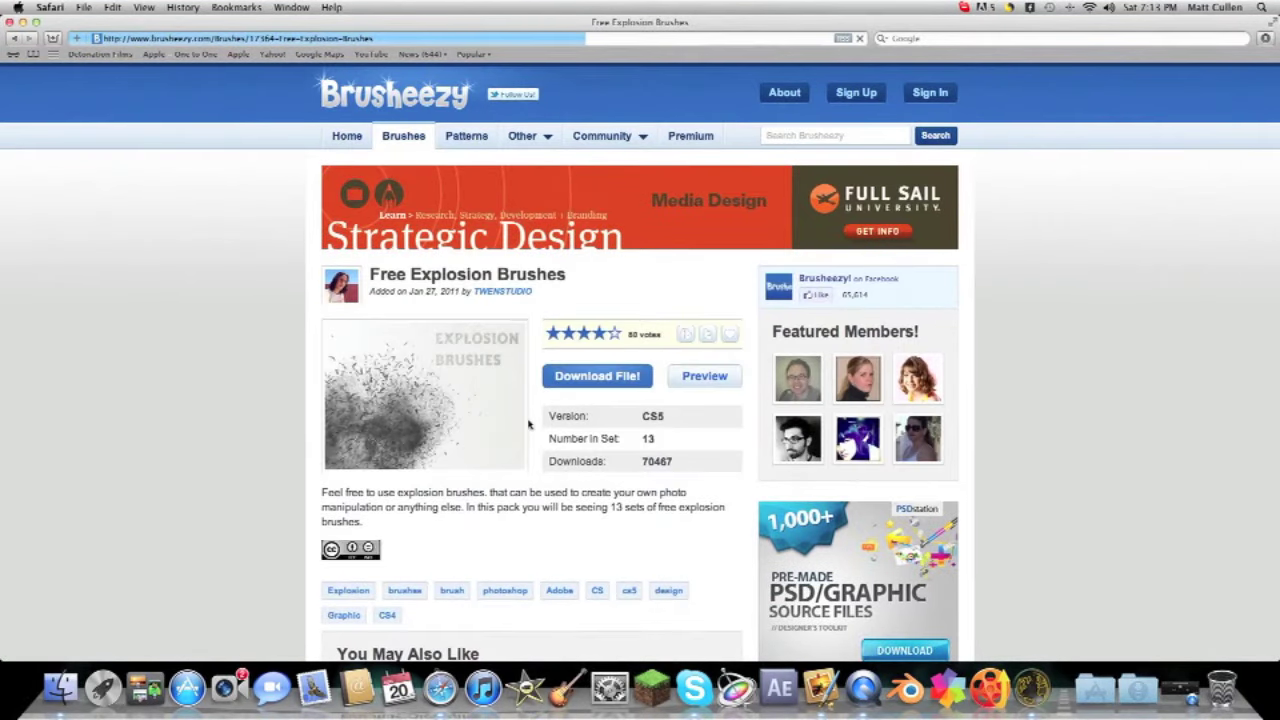
pyautogui.click(589, 380)
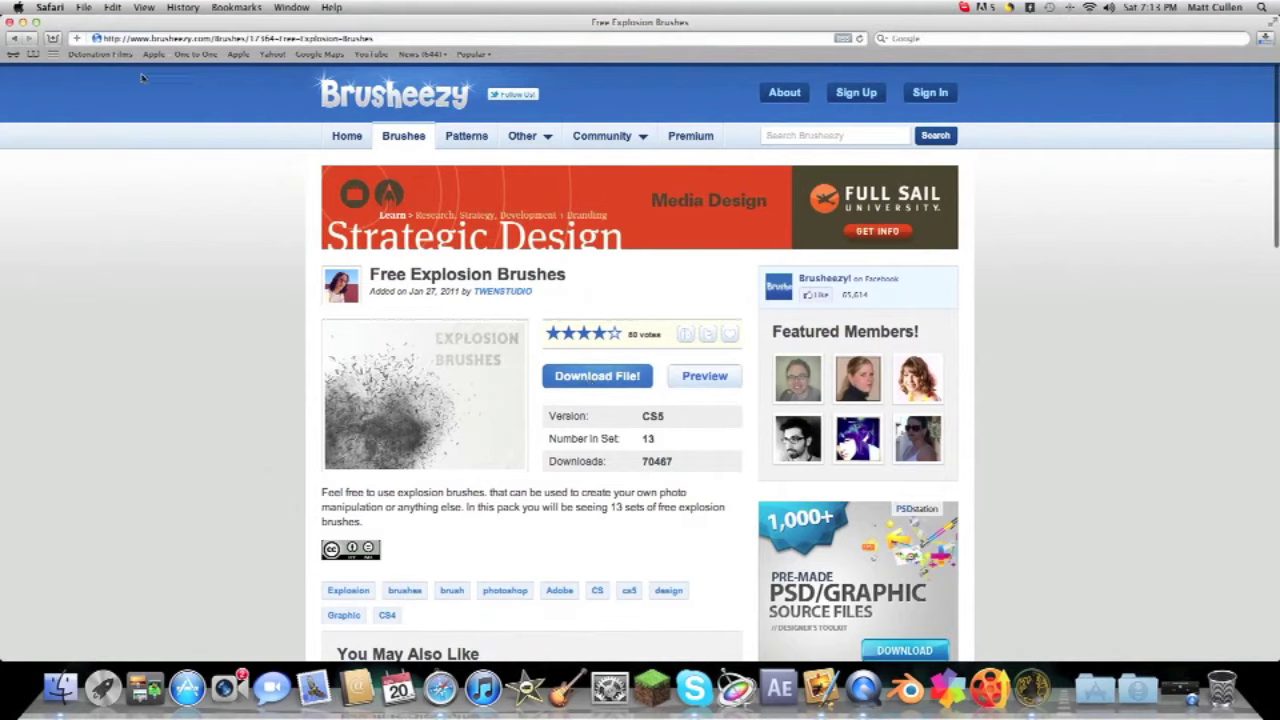
pyautogui.click(1265, 40)
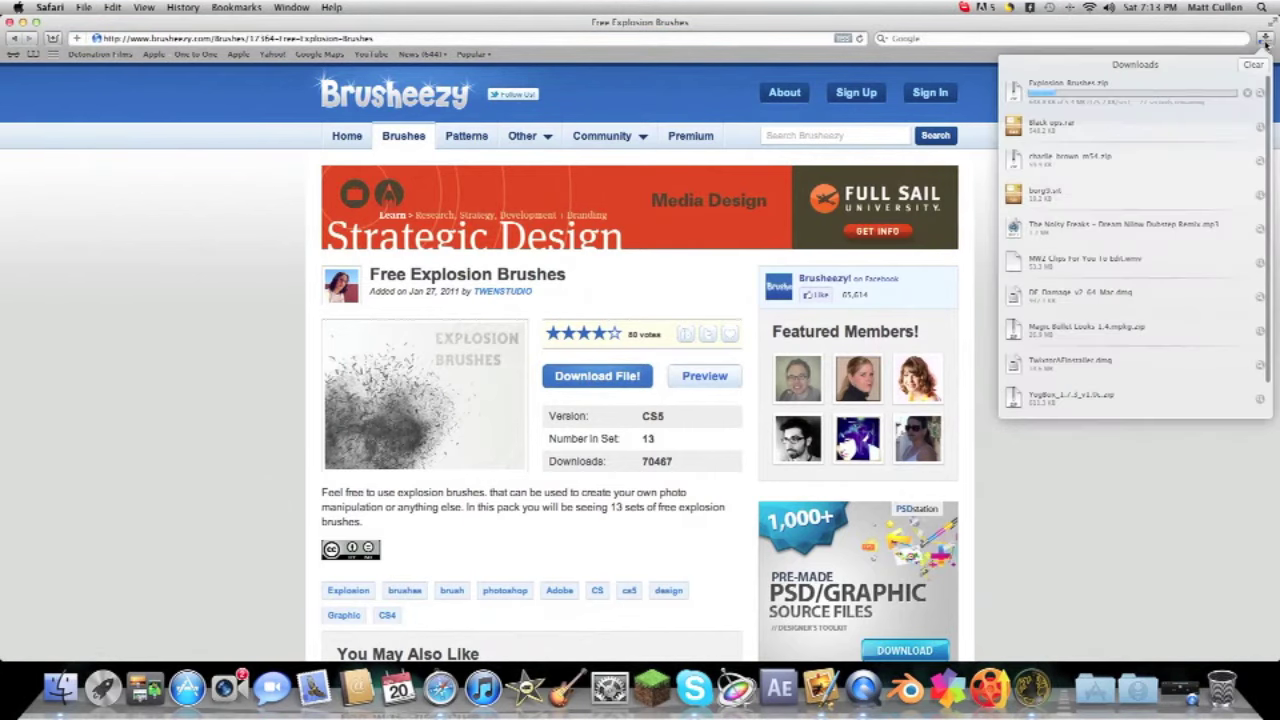
pyautogui.click(1265, 40)
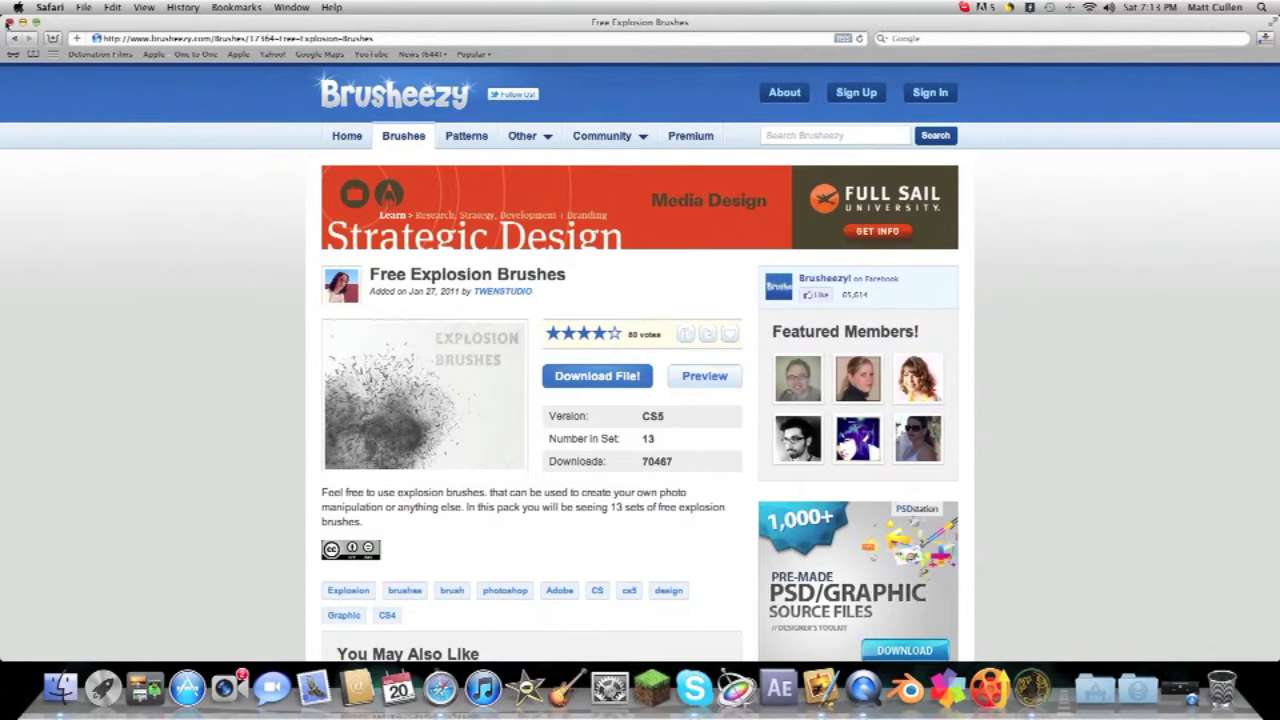
# Minimize and restore Safari, then confirm in the Downloads list that the download finished.
pyautogui.click(23, 22)
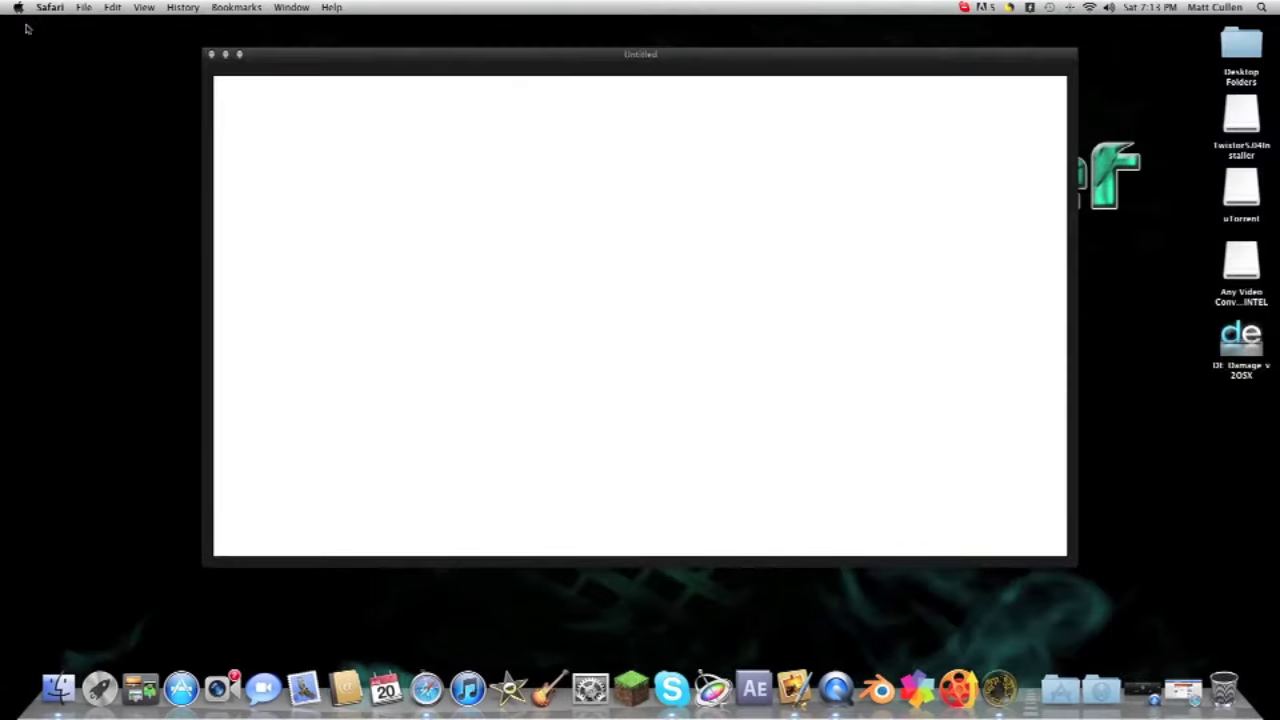
pyautogui.click(1182, 690)
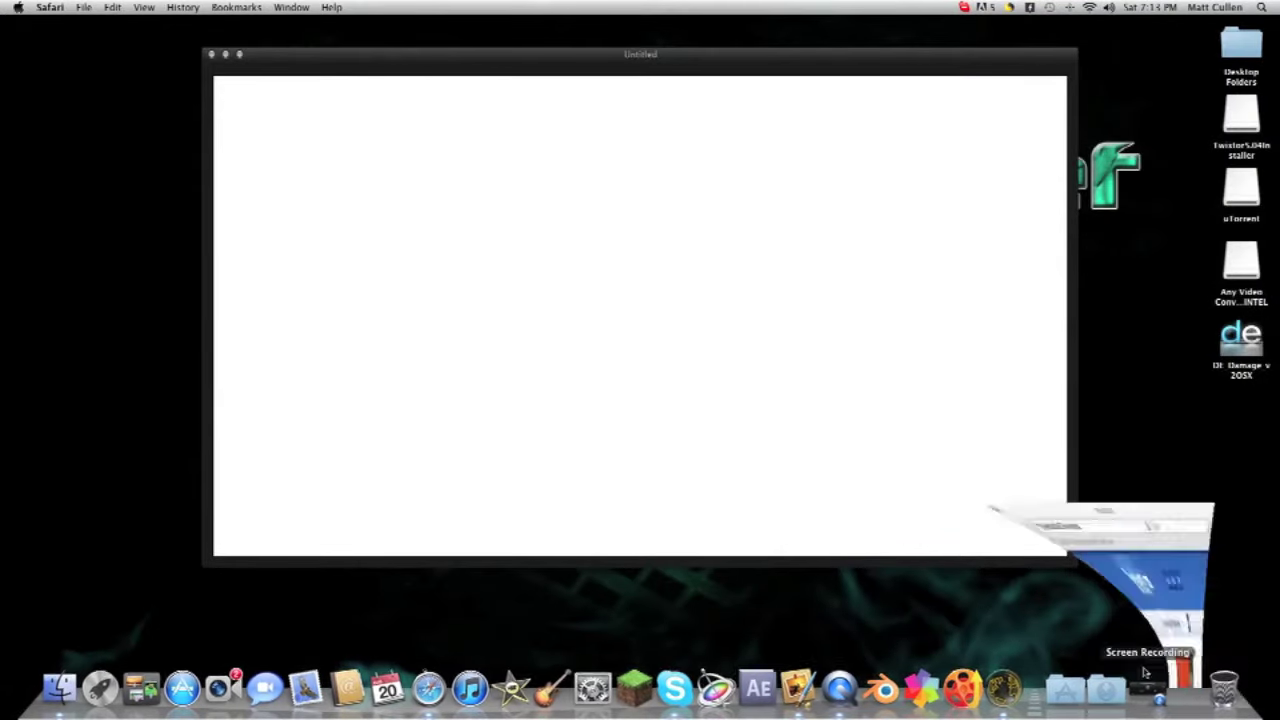
pyautogui.click(1265, 42)
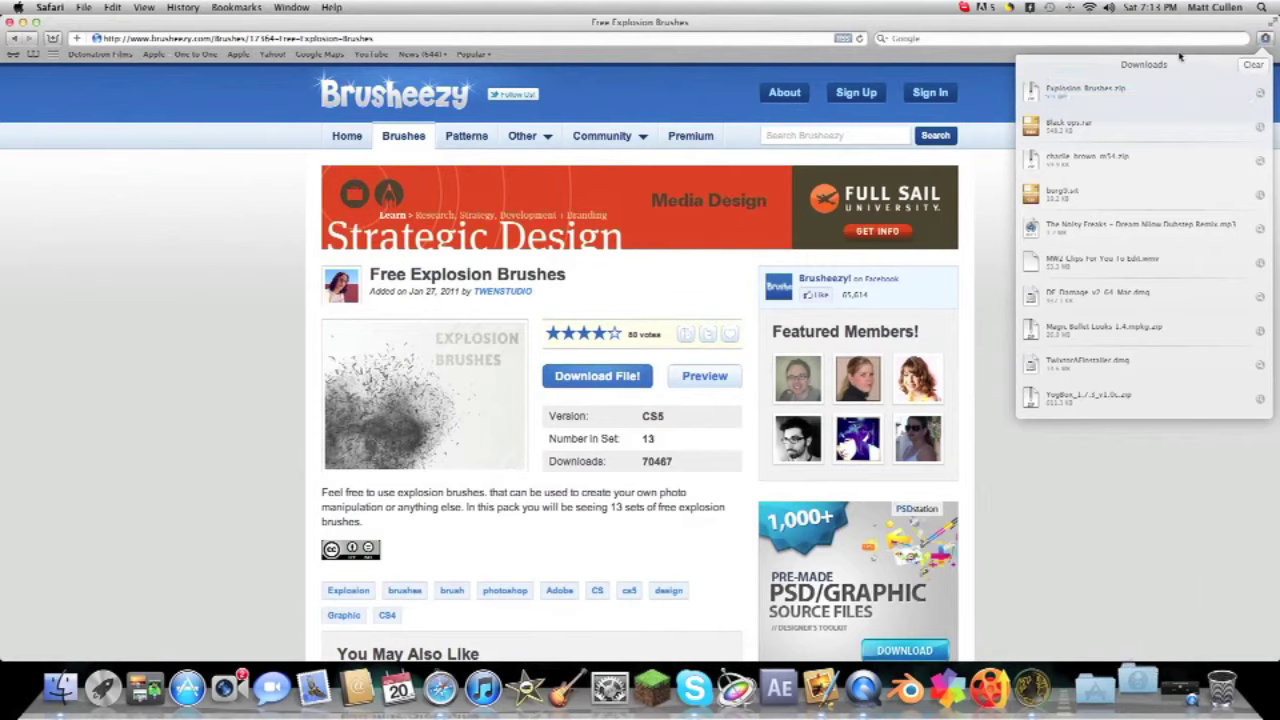
pyautogui.click(1265, 40)
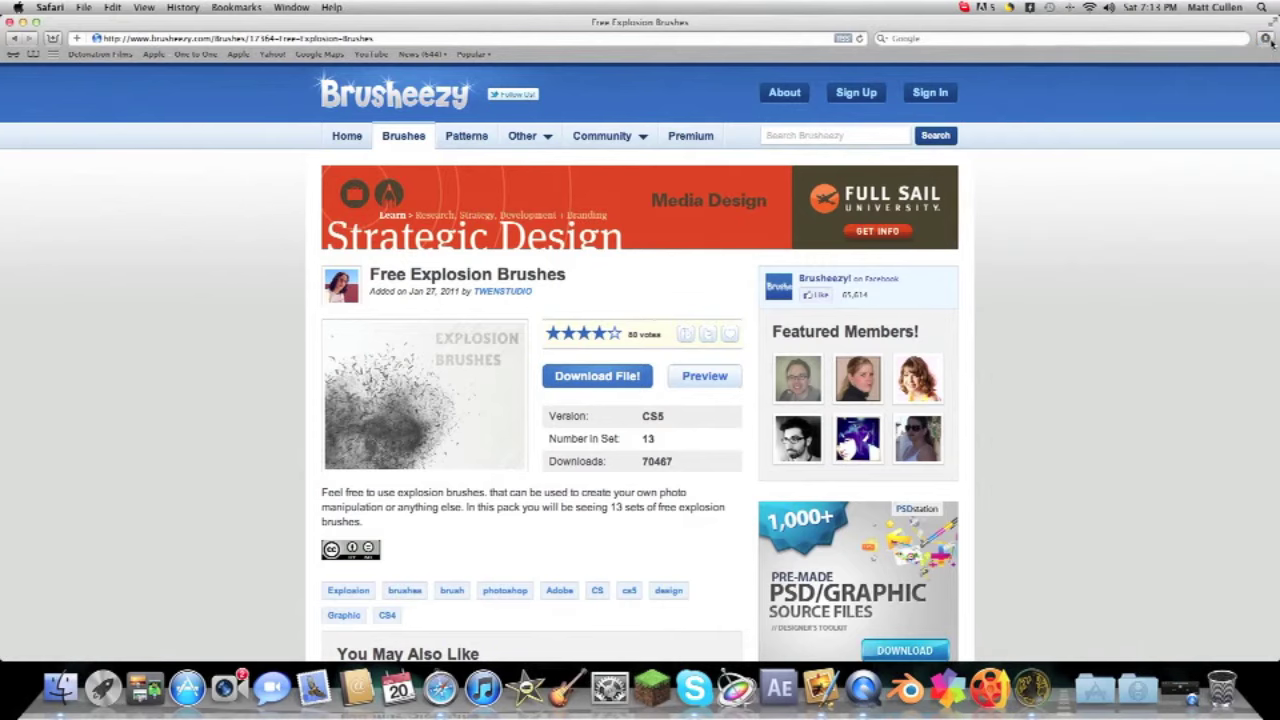
# Expand Explosion Brushes.zip from the Downloads stack, dismiss the error, and find Explosion Brushes.abr.
pyautogui.click(1135, 690)
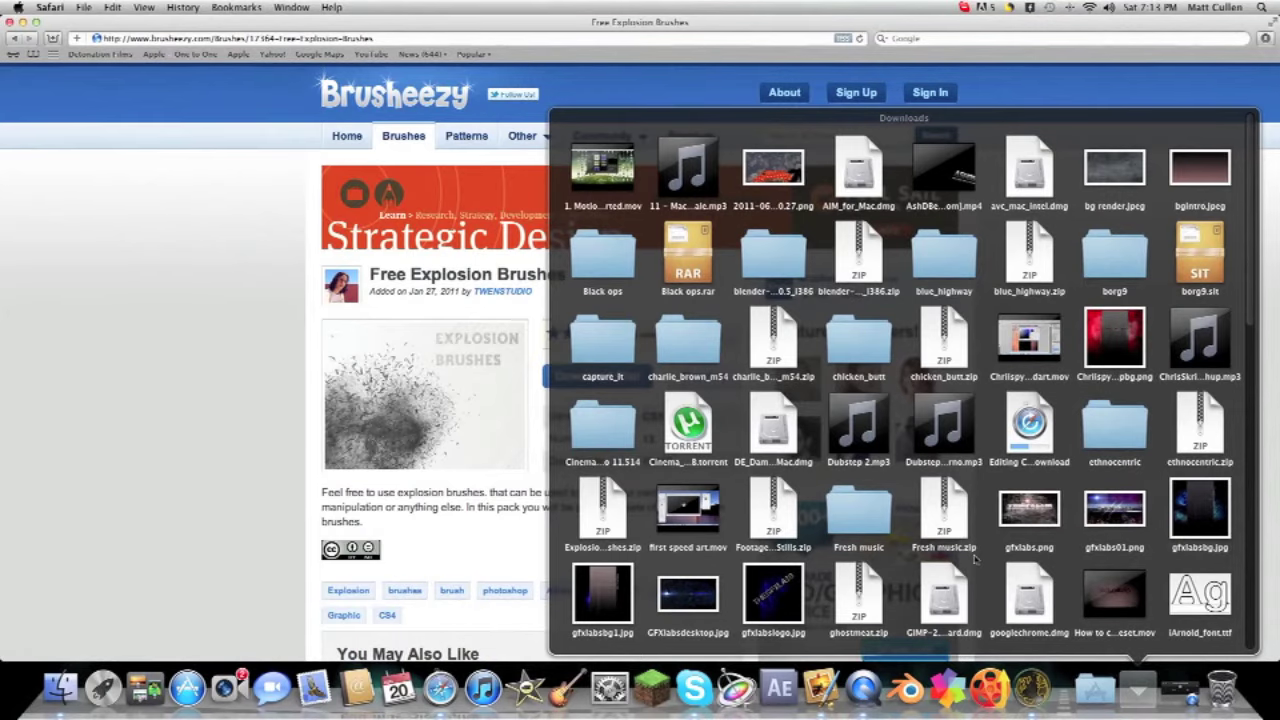
pyautogui.scroll(-10, 975, 560)
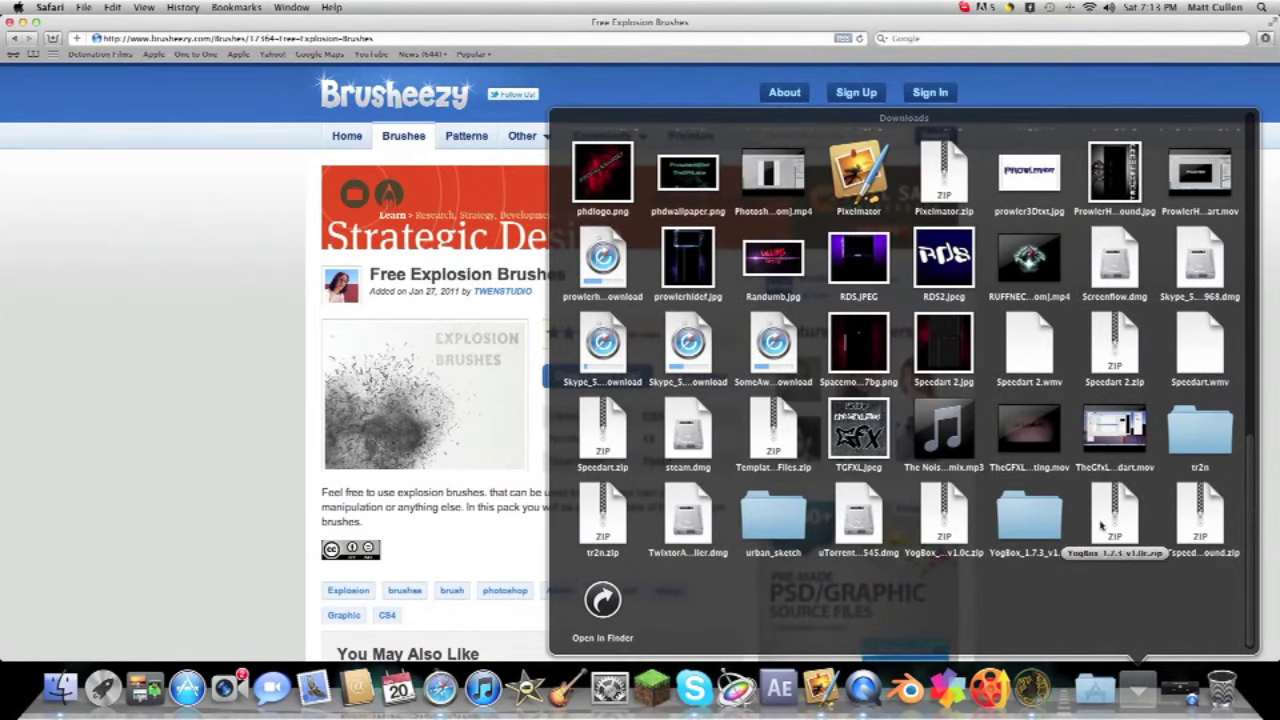
pyautogui.scroll(10, 1075, 524)
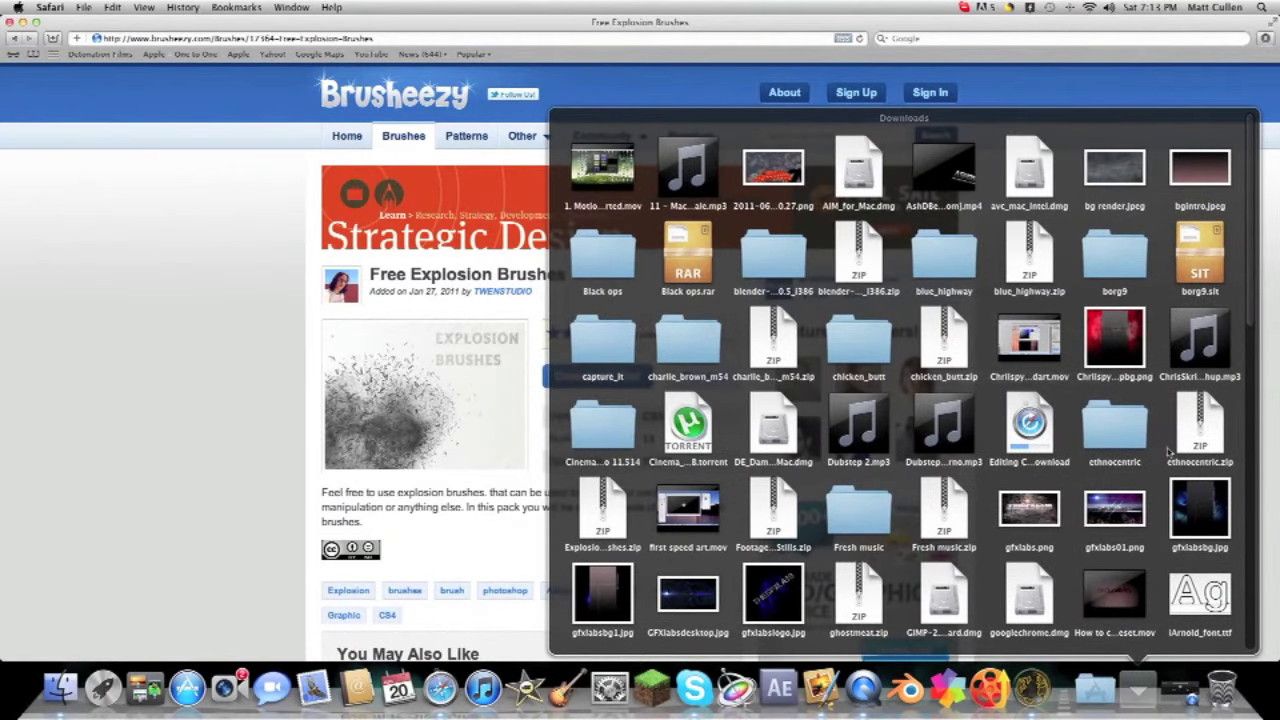
pyautogui.scroll(-2, 1050, 437)
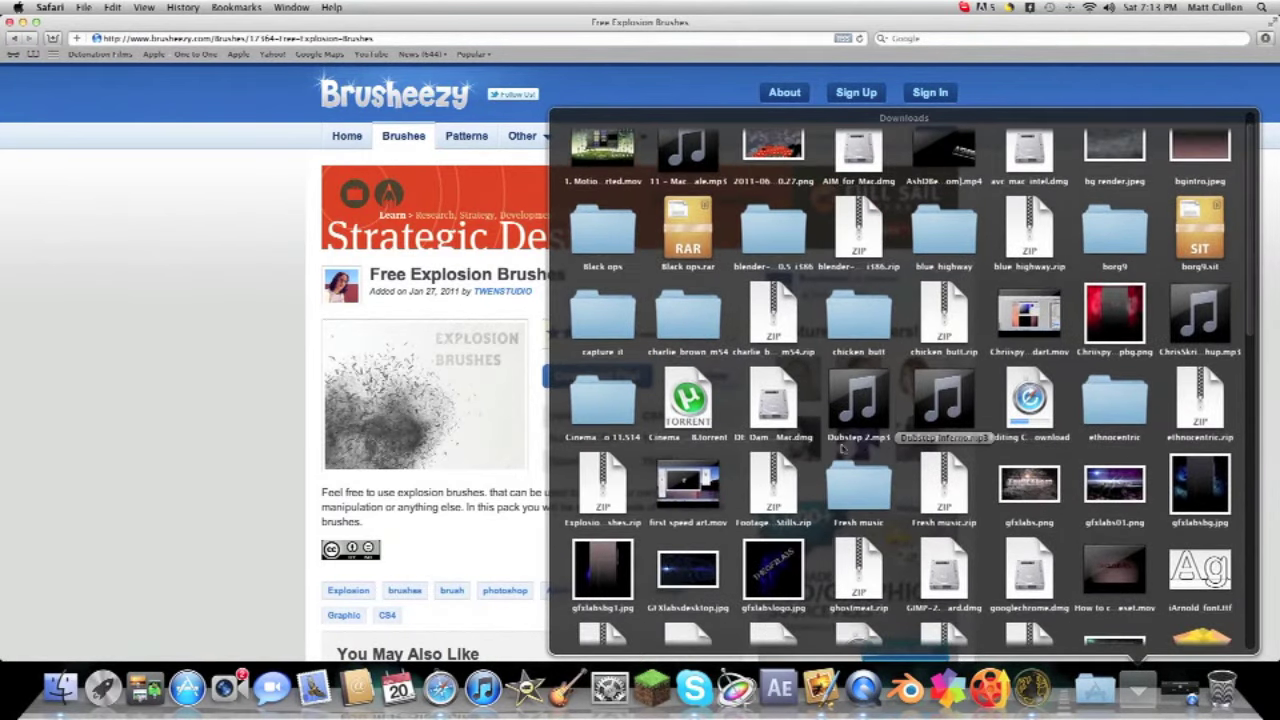
pyautogui.click(603, 485)
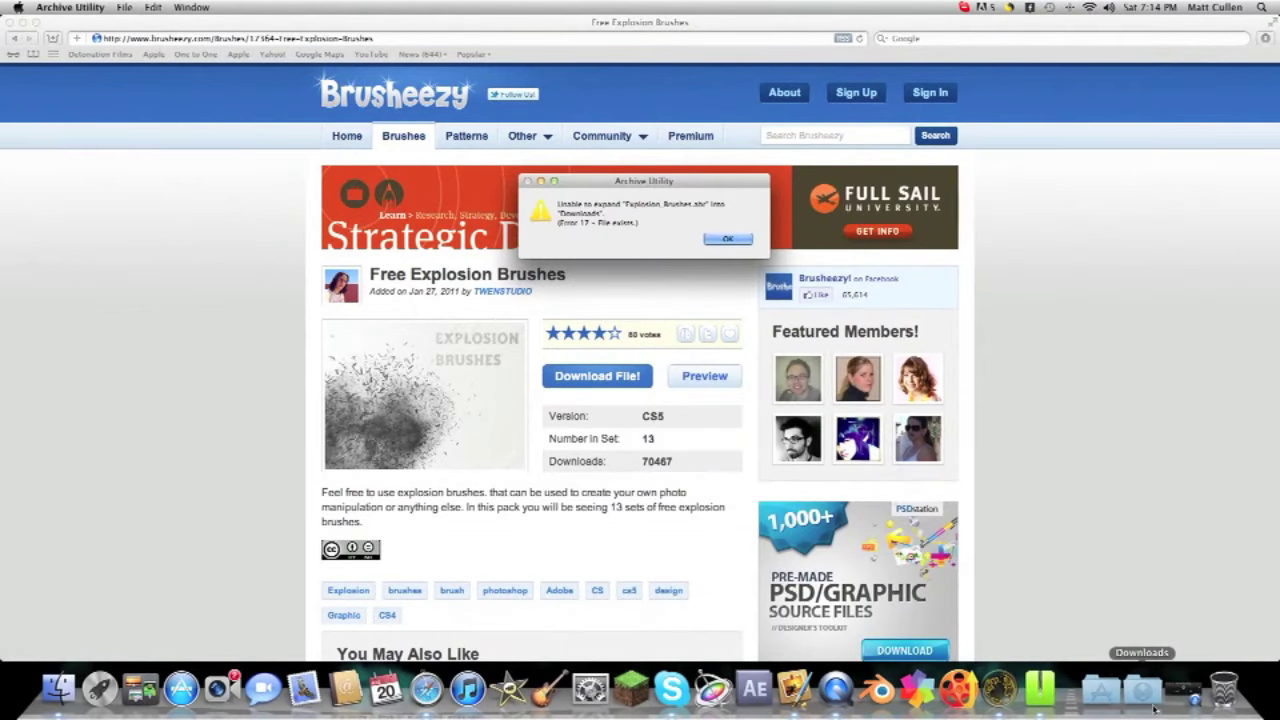
pyautogui.click(714, 236)
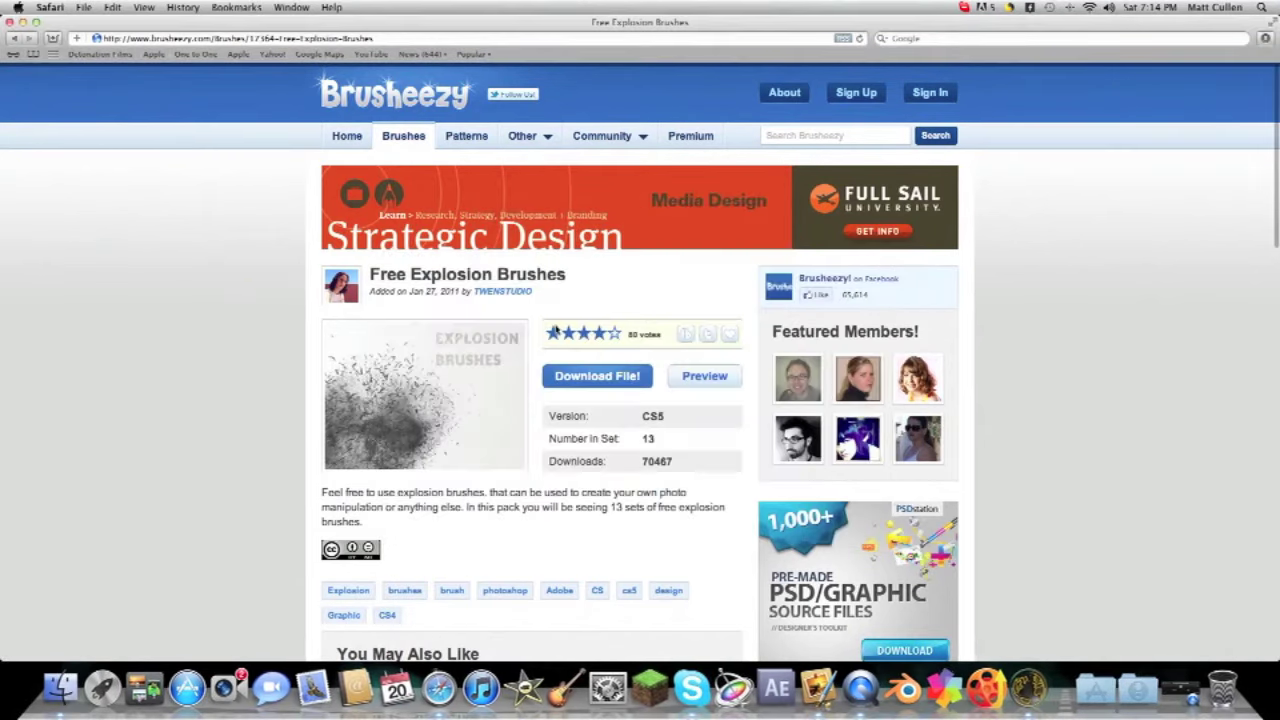
pyautogui.click(1140, 700)
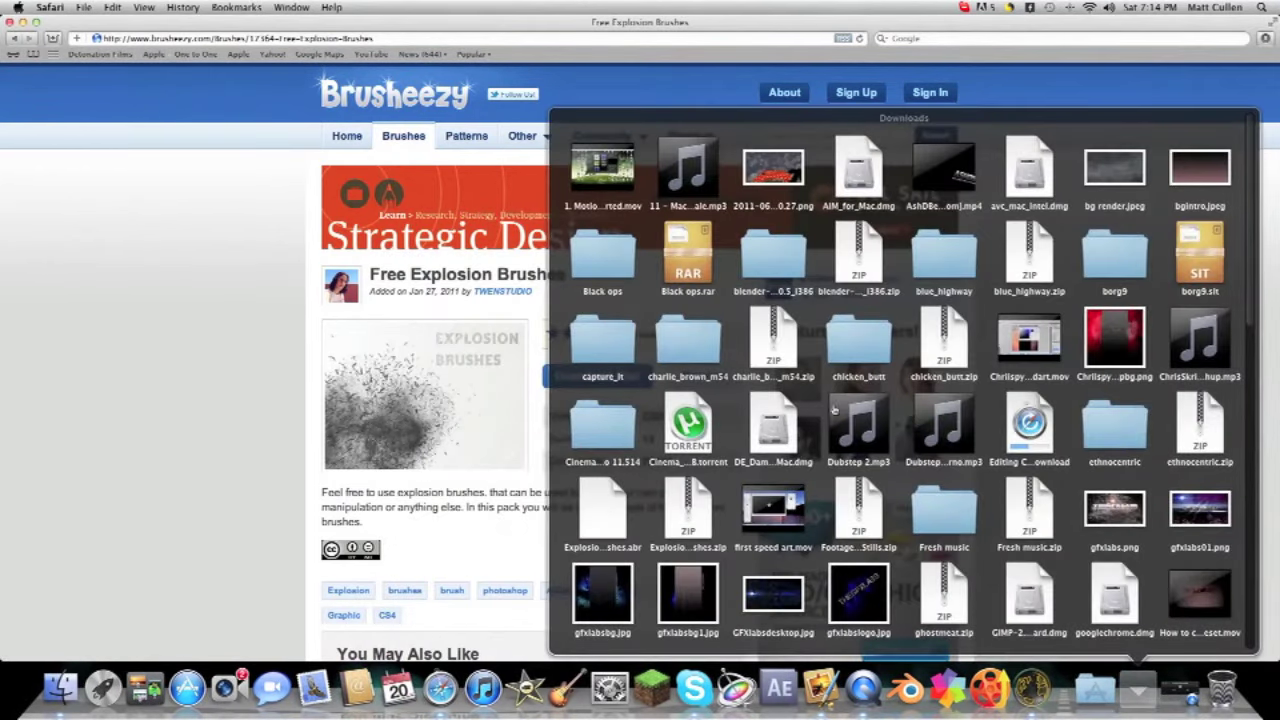
pyautogui.scroll(-3, 710, 350)
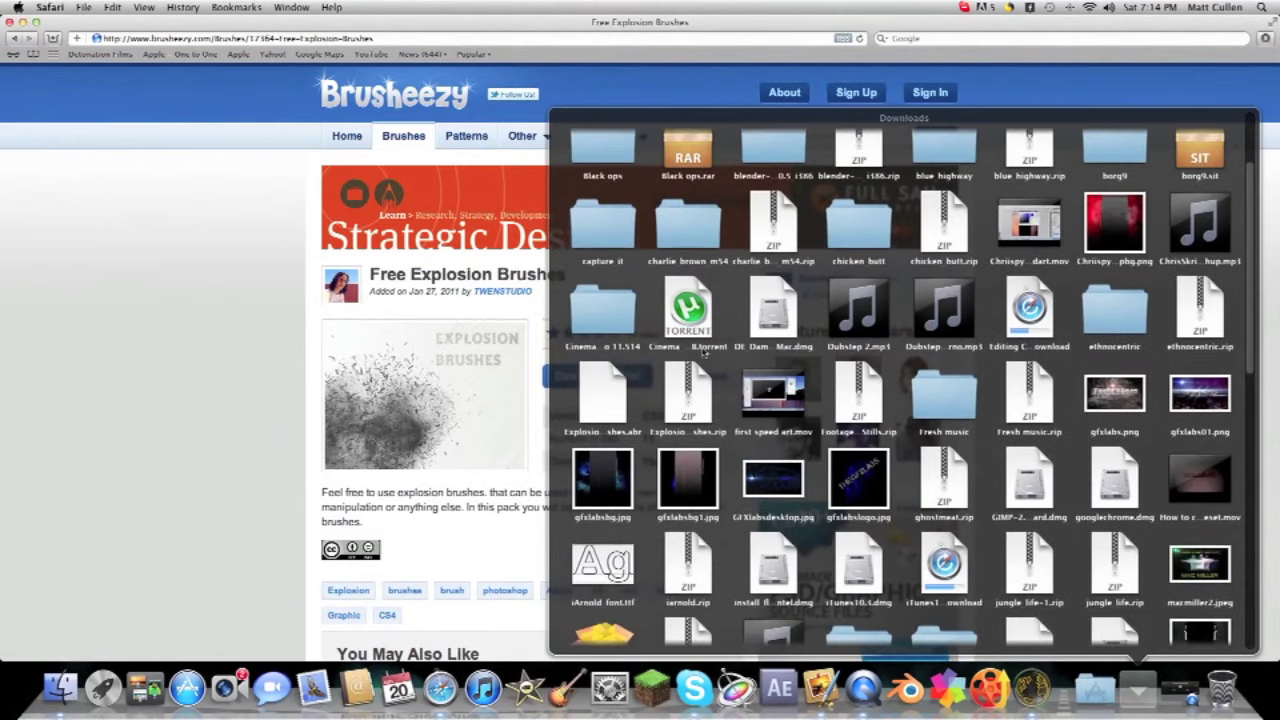
# Import Explosion Brushes.abr into Pixelmator by dragging it from the Downloads stack.
pyautogui.click(827, 706)
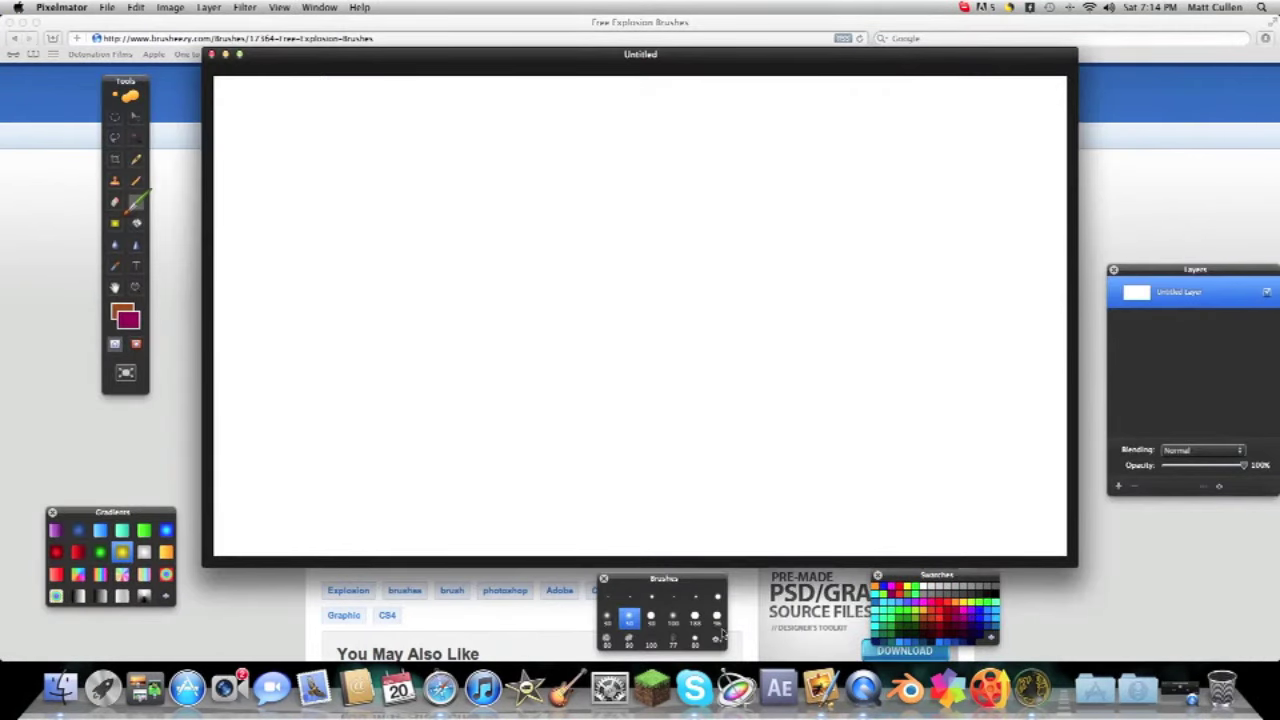
pyautogui.click(1138, 690)
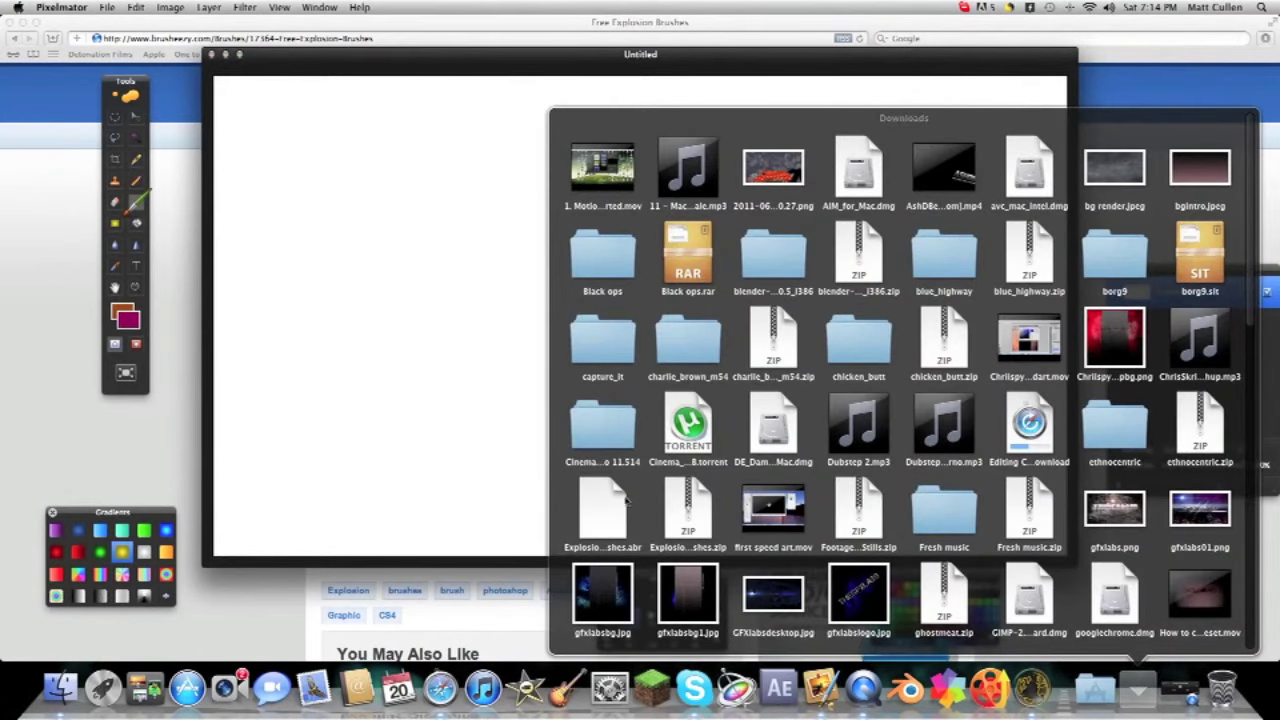
pyautogui.moveTo(615, 508)
pyautogui.mouseDown()
pyautogui.moveTo(586, 509)
pyautogui.moveTo(690, 640)
pyautogui.moveTo(693, 625)
pyautogui.mouseUp()
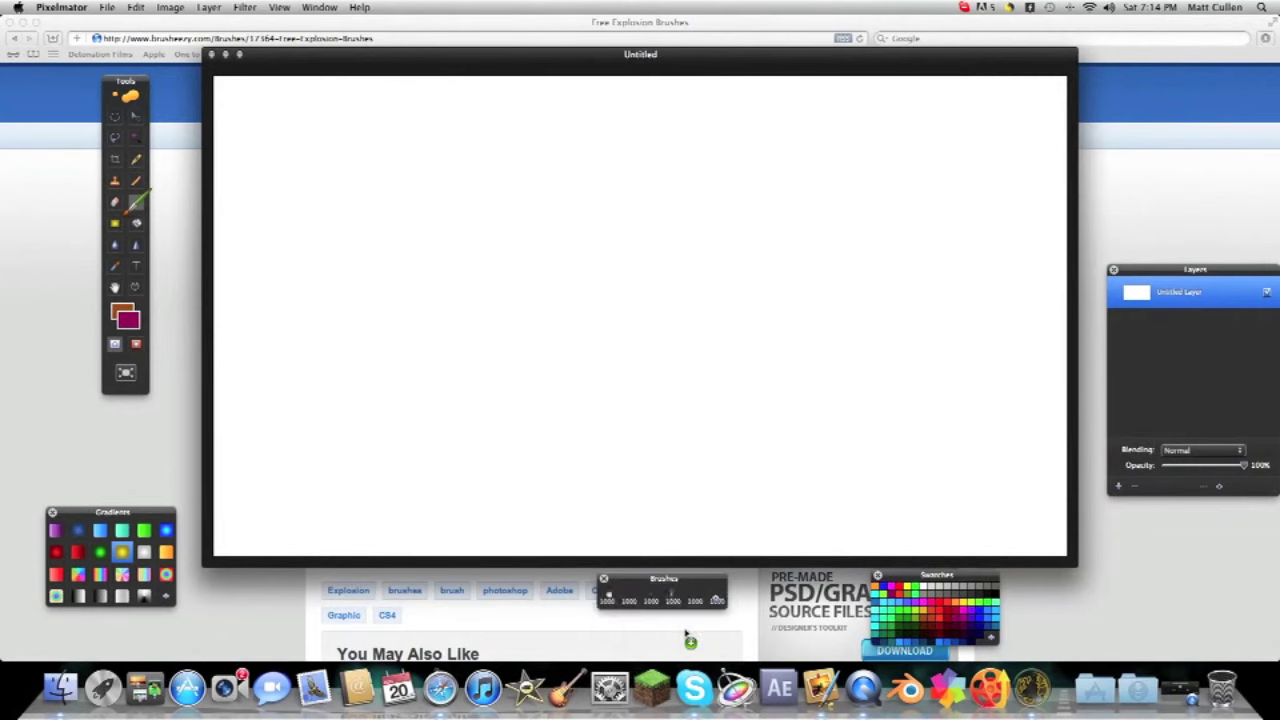
# Test the first explosion brush with magenta stamps, keeping one blob at the bottom-right corner.
pyautogui.click(580, 455)
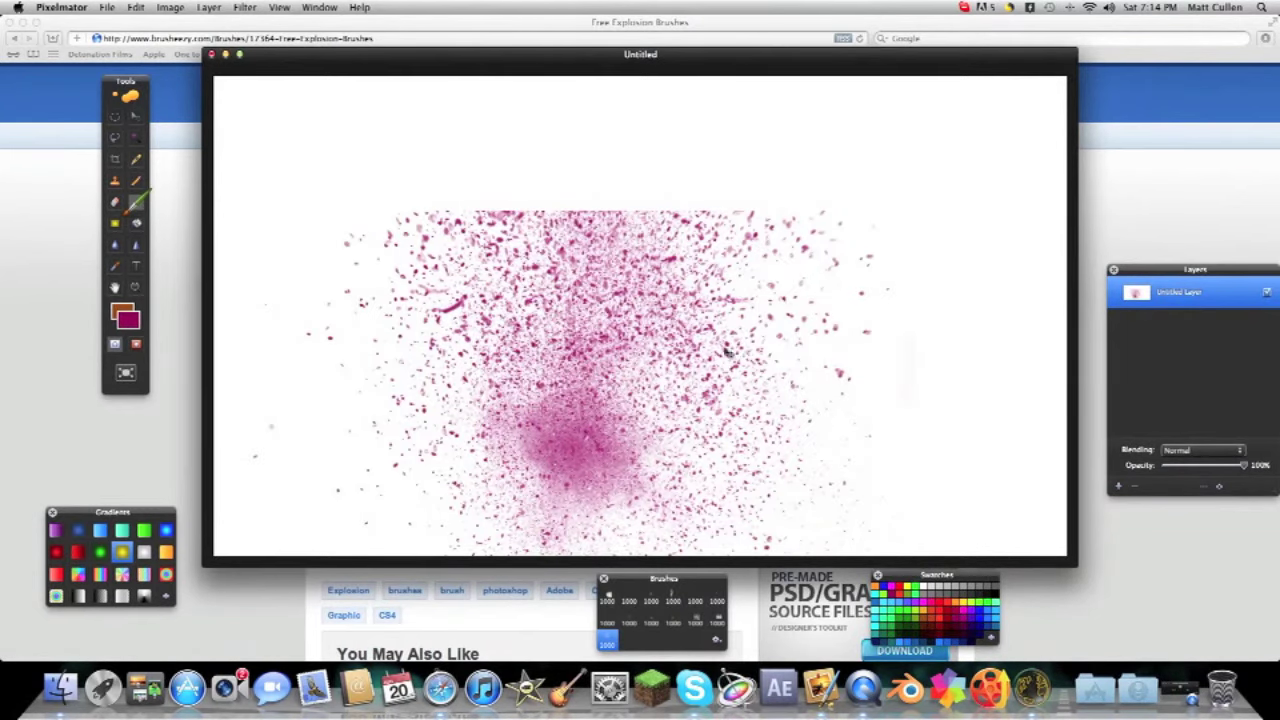
pyautogui.press('super+z')
pyautogui.click(607, 597)
pyautogui.click(571, 312)
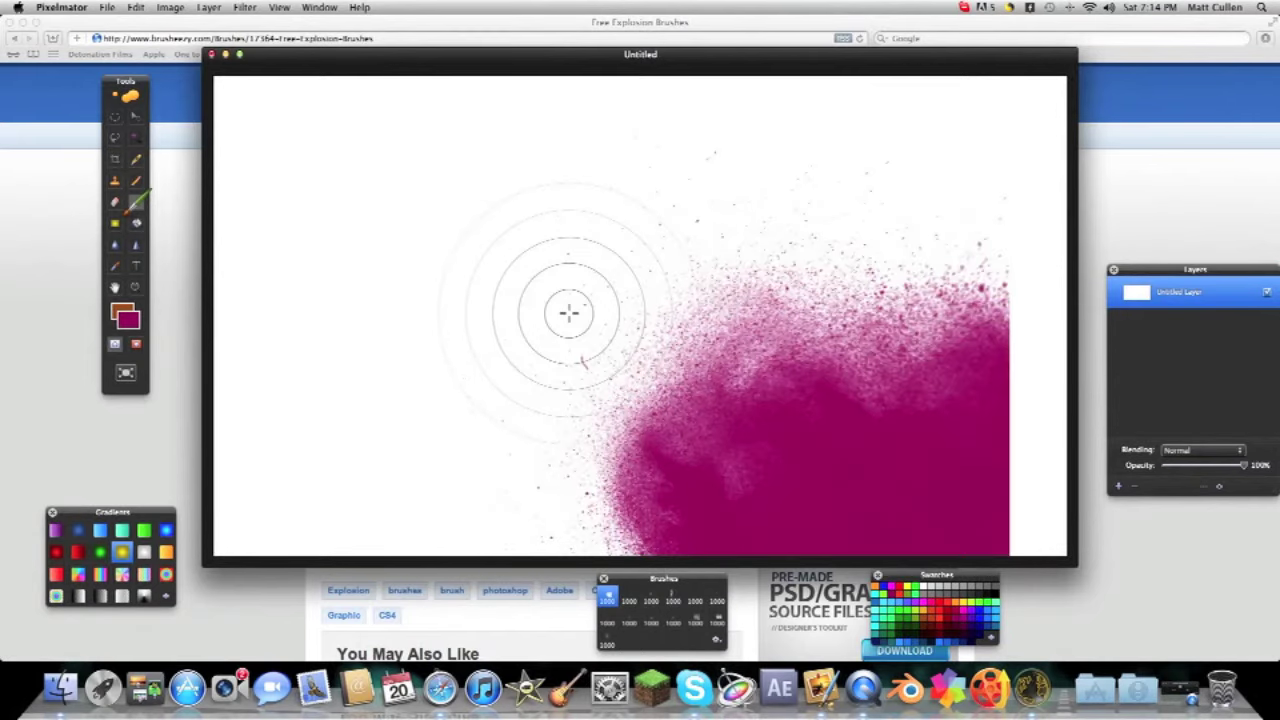
pyautogui.press('super+z')
pyautogui.press('[')
pyautogui.press('[')
pyautogui.press('[')
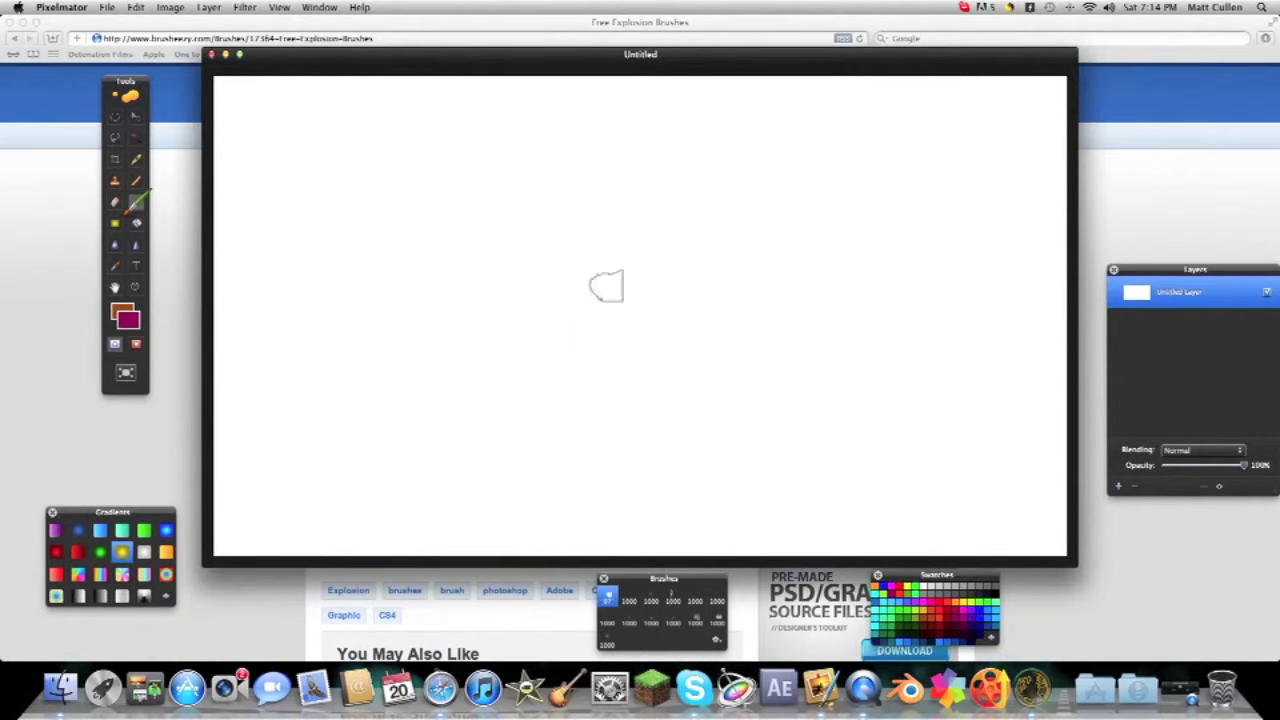
pyautogui.click(606, 286)
pyautogui.moveTo(640, 309); pyautogui.dragTo(743, 391)
pyautogui.press('super+z')
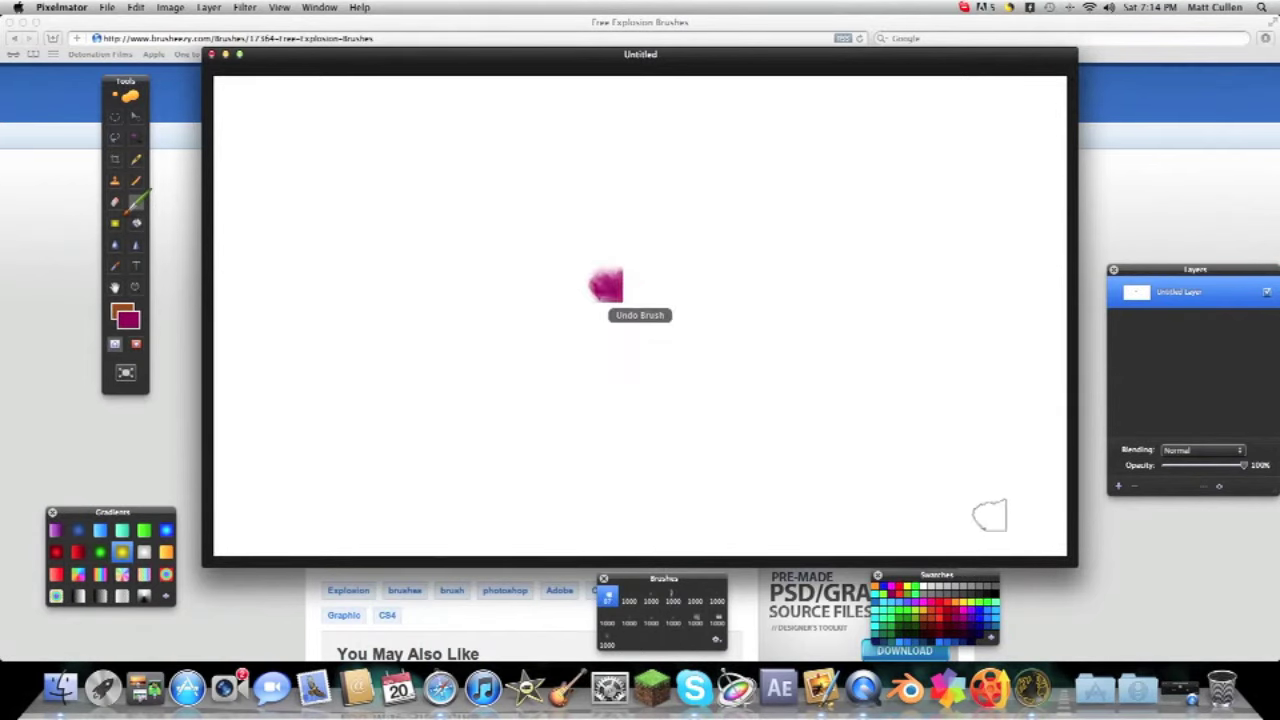
pyautogui.press('super+z')
pyautogui.click(1053, 546)
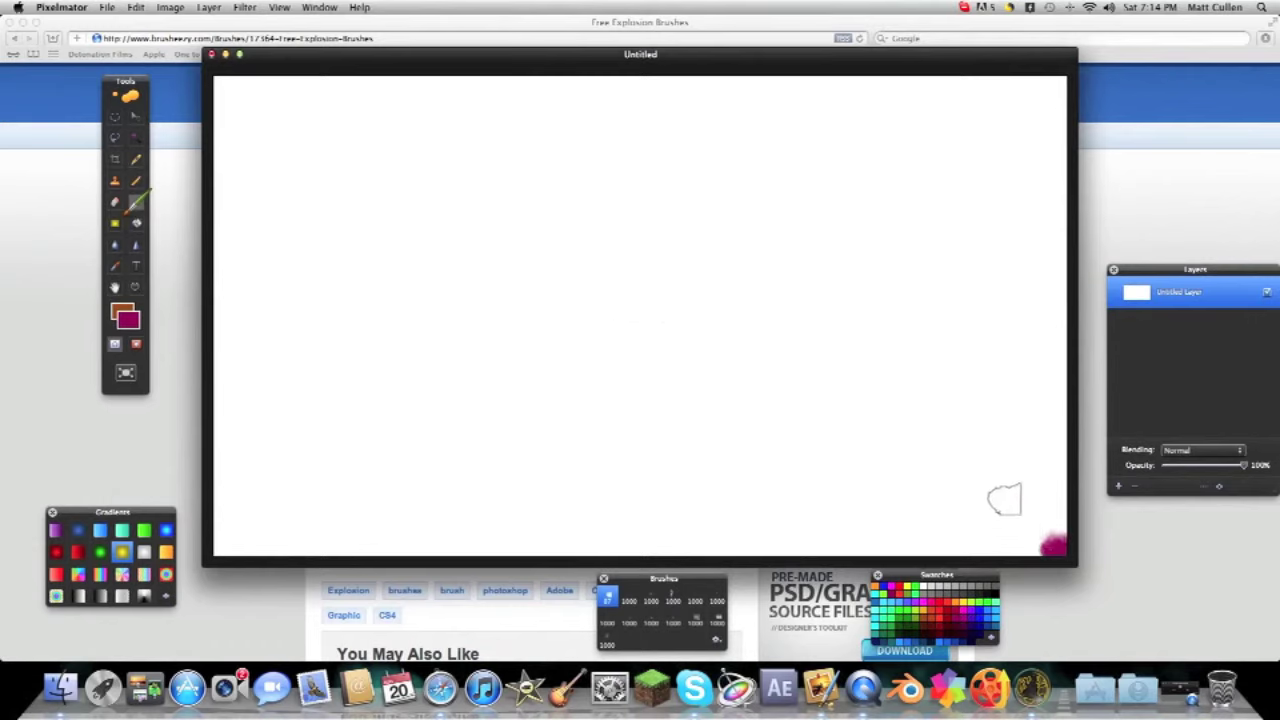
# Try another 1000 px explosion brush with magenta clouds and strokes, undoing each.
pyautogui.click(673, 600)
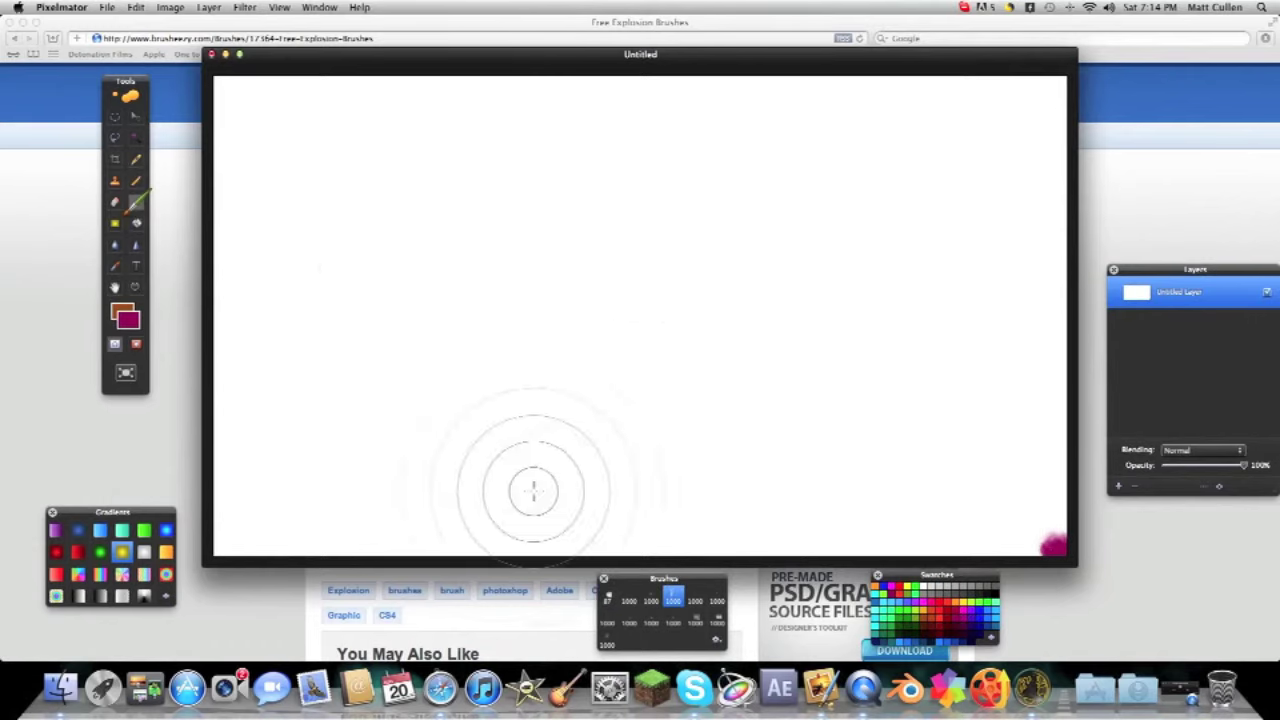
pyautogui.click(510, 470)
pyautogui.click(740, 292)
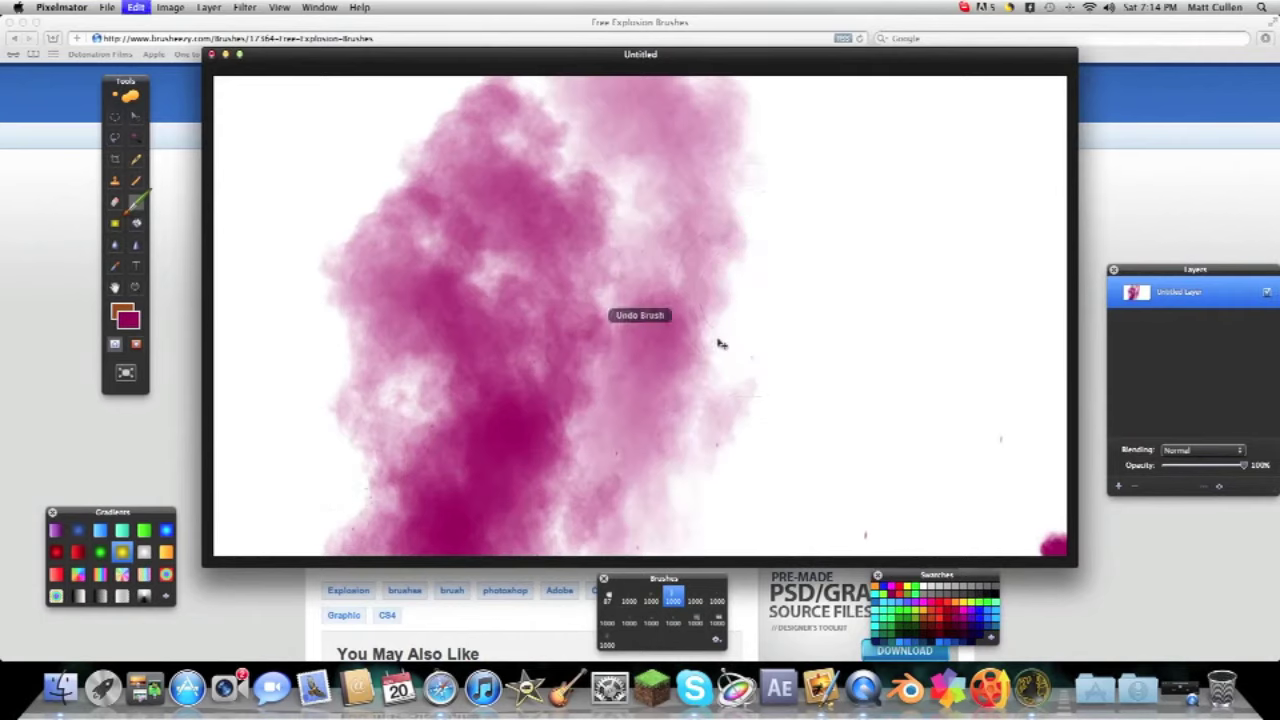
pyautogui.press('super+z')
pyautogui.press('super+z')
pyautogui.moveTo(352, 418)
pyautogui.mouseDown()
pyautogui.moveTo(426, 376)
pyautogui.moveTo(648, 333)
pyautogui.moveTo(1000, 323)
pyautogui.mouseUp()
pyautogui.press('super+z')
pyautogui.press(']')
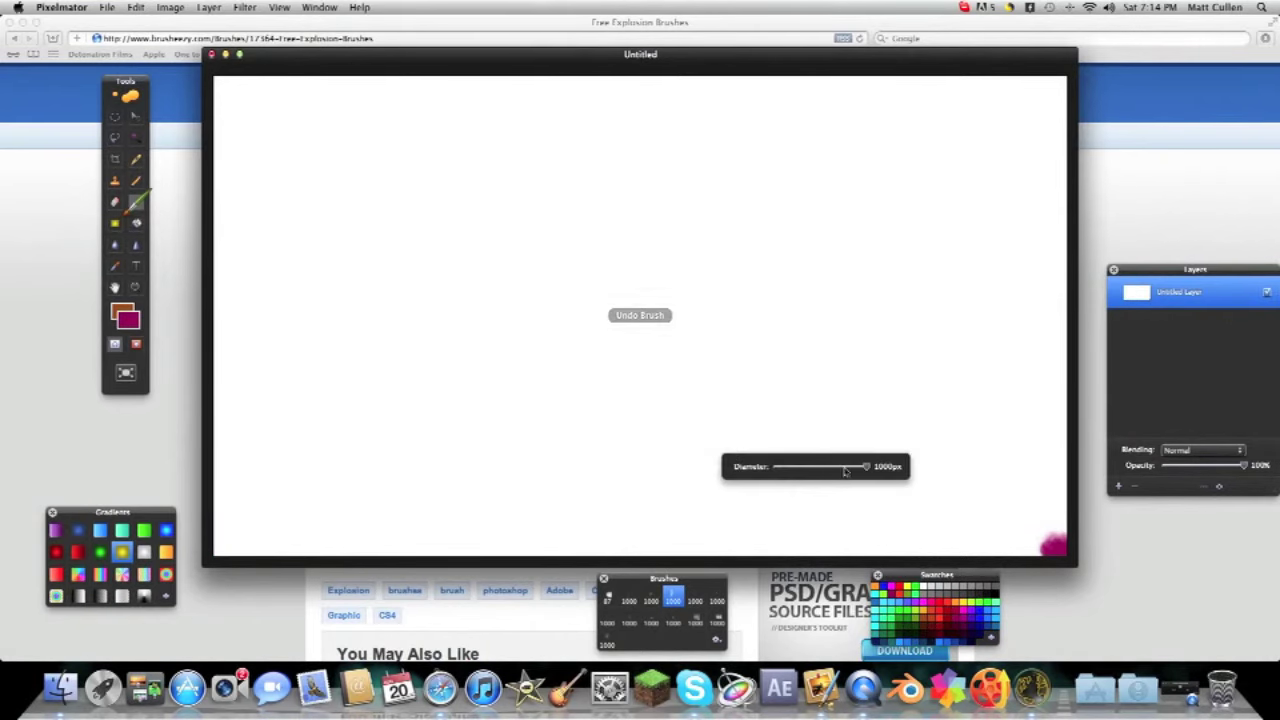
pyautogui.moveTo(624, 345)
pyautogui.mouseDown()
pyautogui.moveTo(582, 375)
pyautogui.moveTo(560, 424)
pyautogui.mouseUp()
pyautogui.press('super+z')
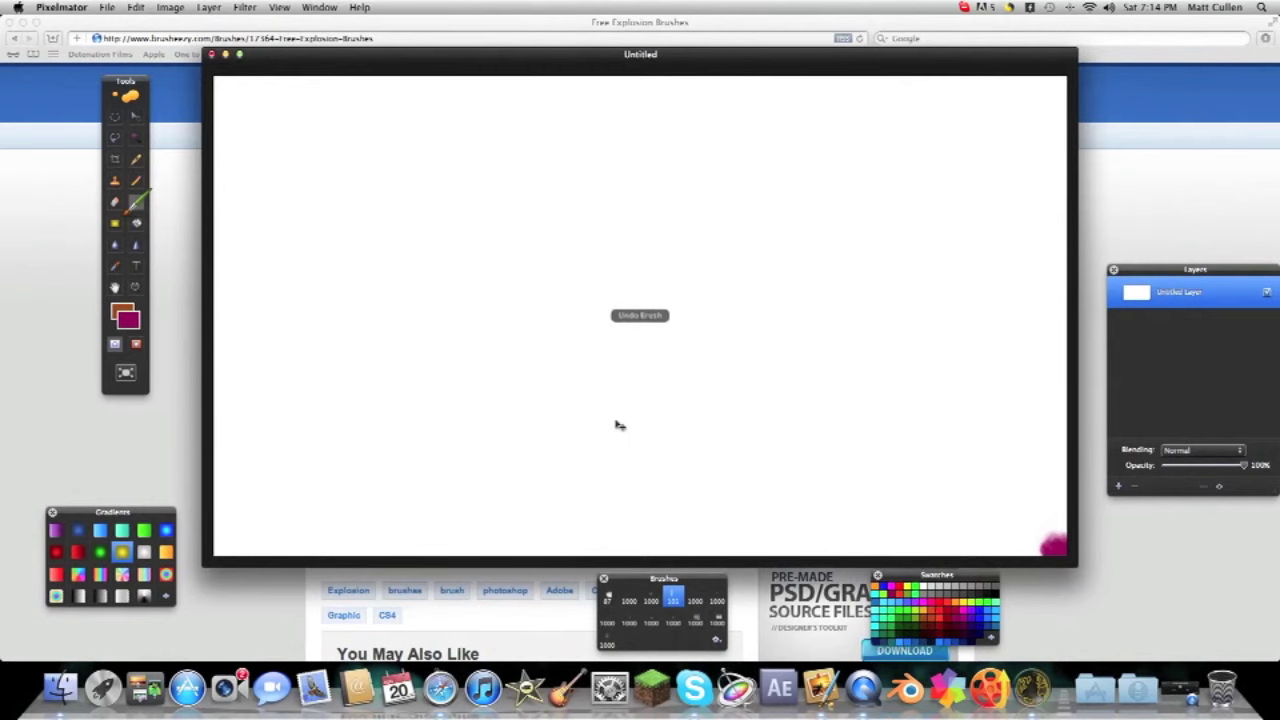
# Stamp a magenta explosion at the canvas's right edge with a second-row brush, testing the next brush too.
pyautogui.click(695, 620)
pyautogui.click(547, 300)
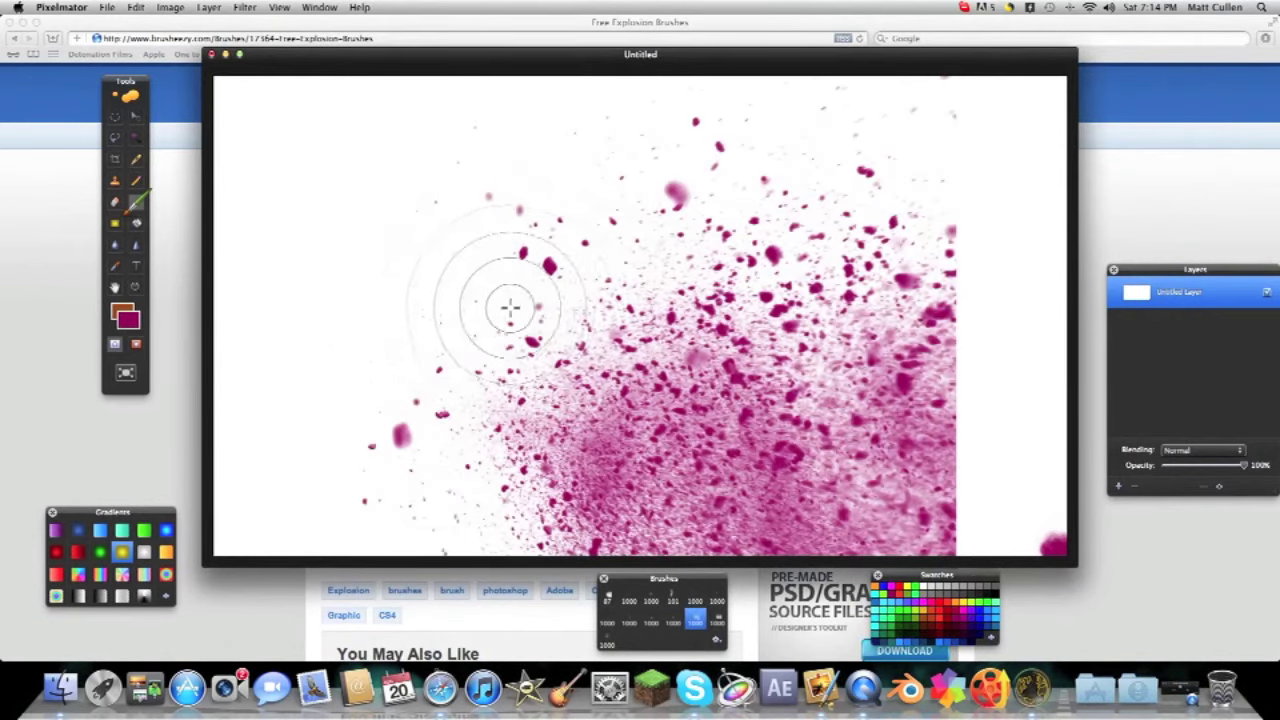
pyautogui.click(399, 261)
pyautogui.press('super+z')
pyautogui.press('super+z')
pyautogui.click(1014, 291)
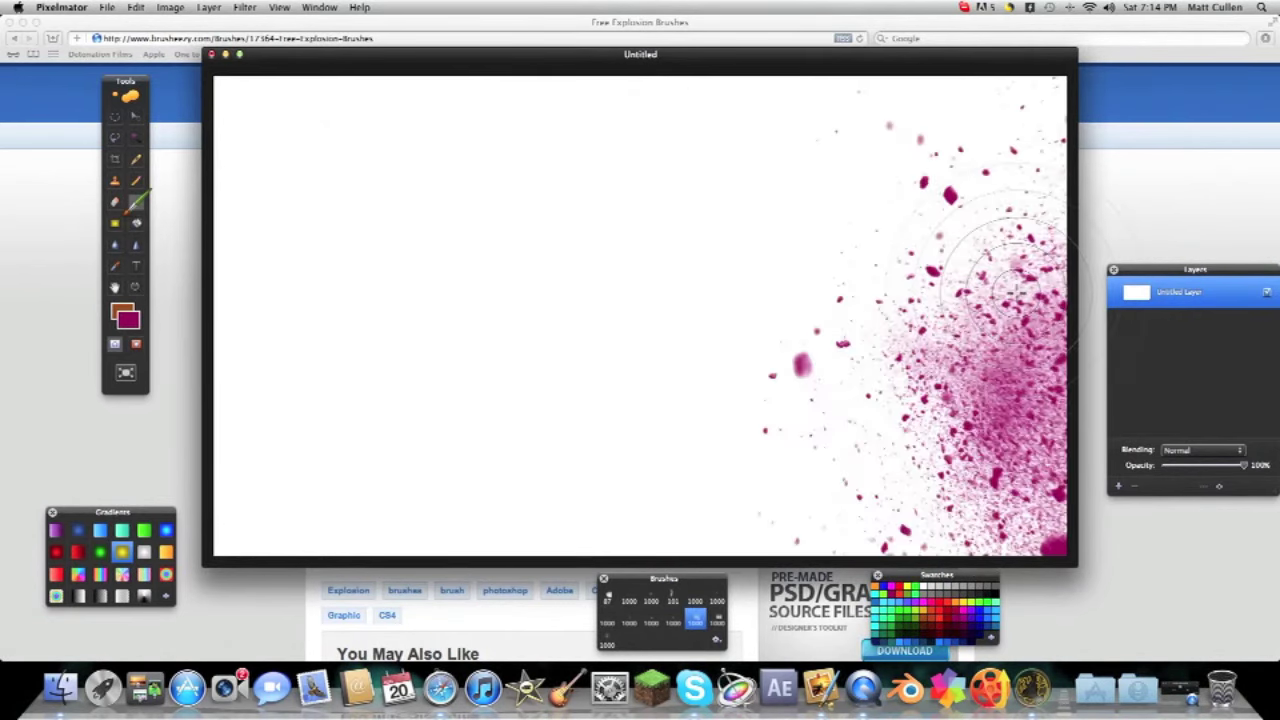
pyautogui.click(717, 618)
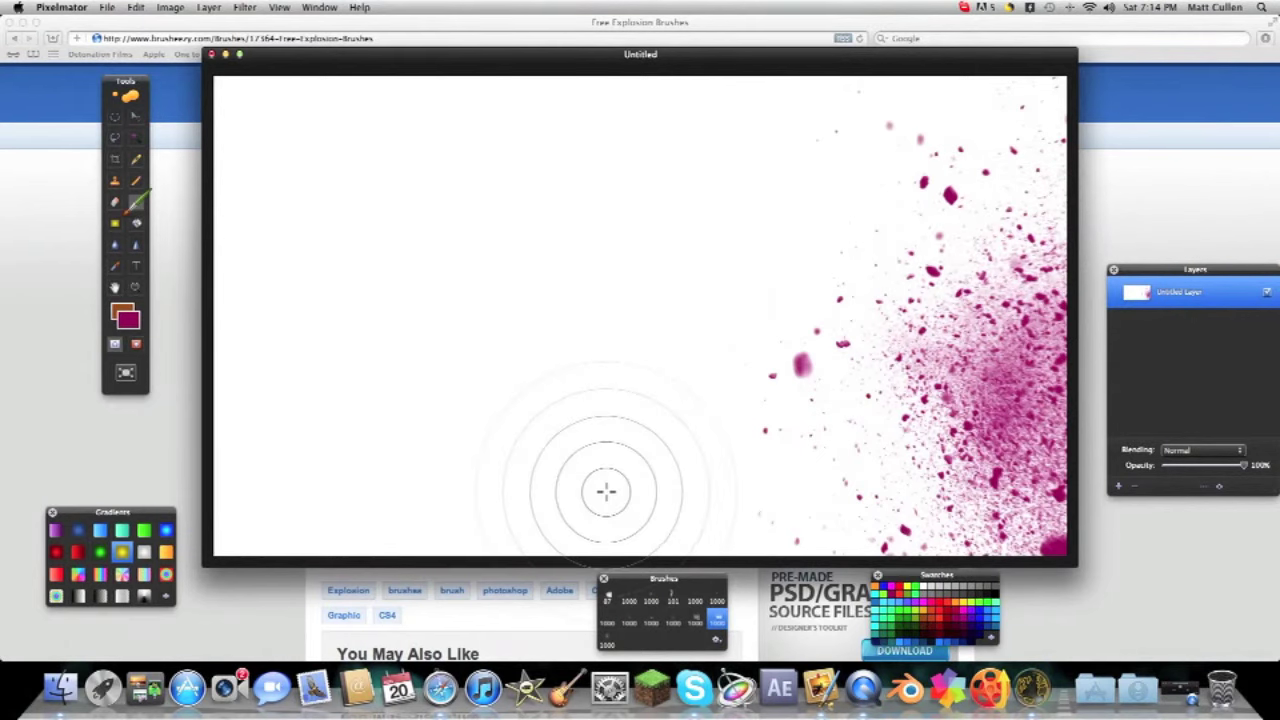
pyautogui.click(606, 491)
pyautogui.press('super+z')
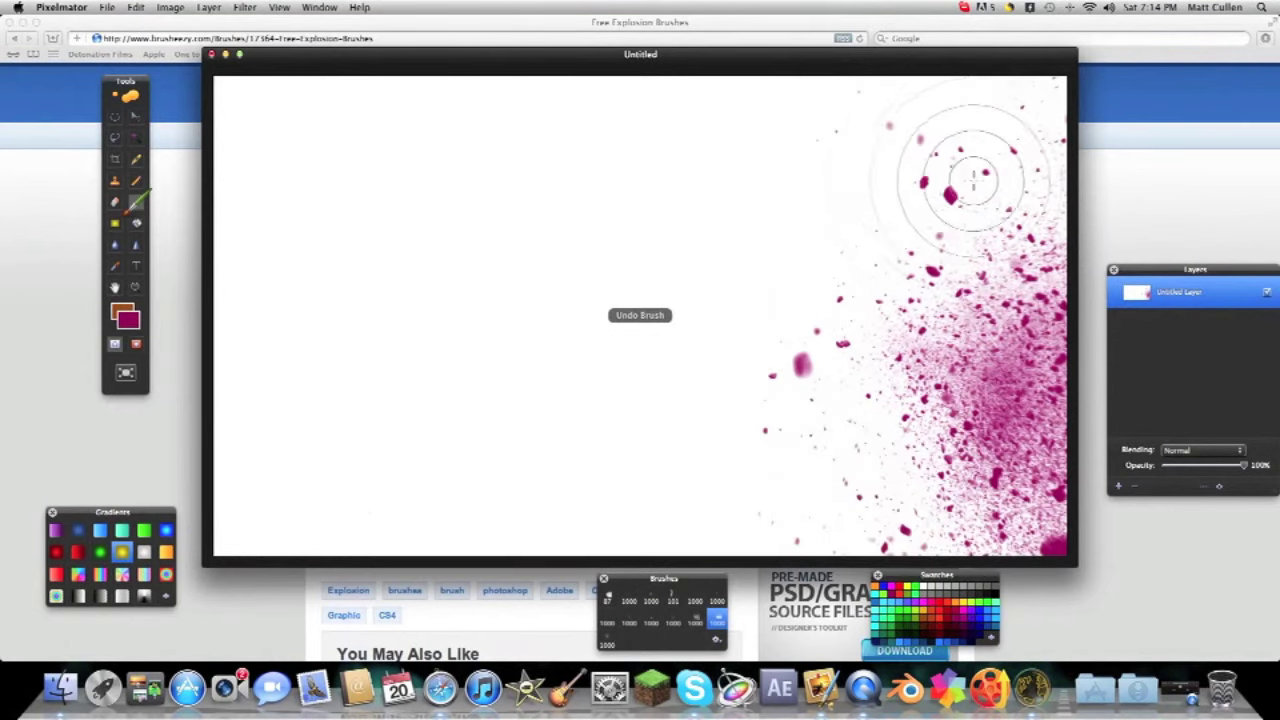
pyautogui.click(975, 265)
pyautogui.press('super+z')
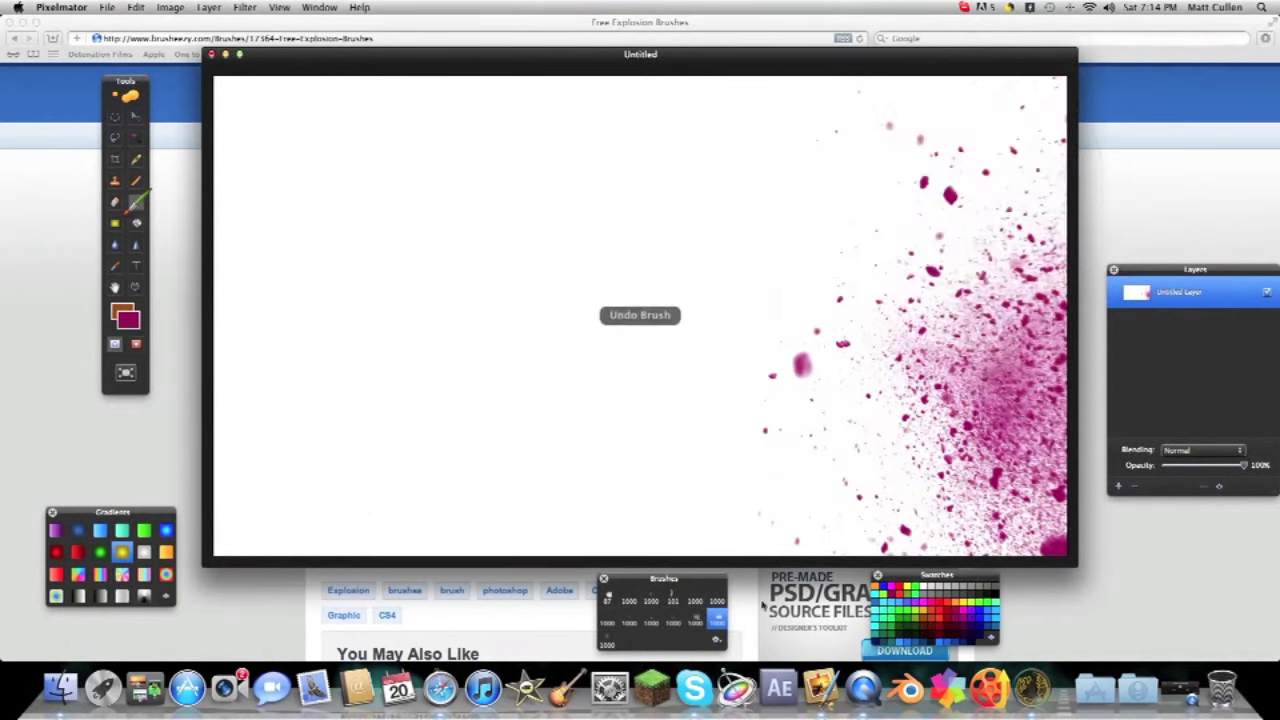
# Confirm Explosion Brushes is the active set in the Brushes panel menu.
pyautogui.click(718, 639)
pyautogui.click(705, 638)
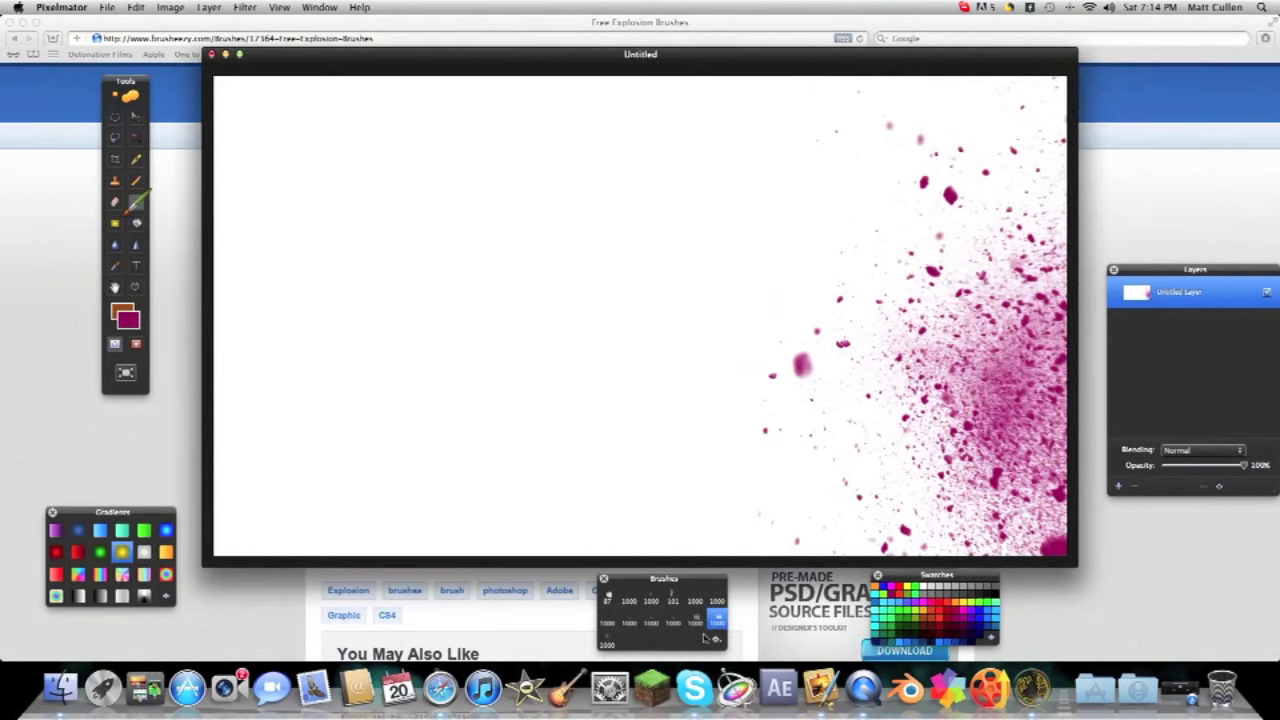
pyautogui.click(719, 638)
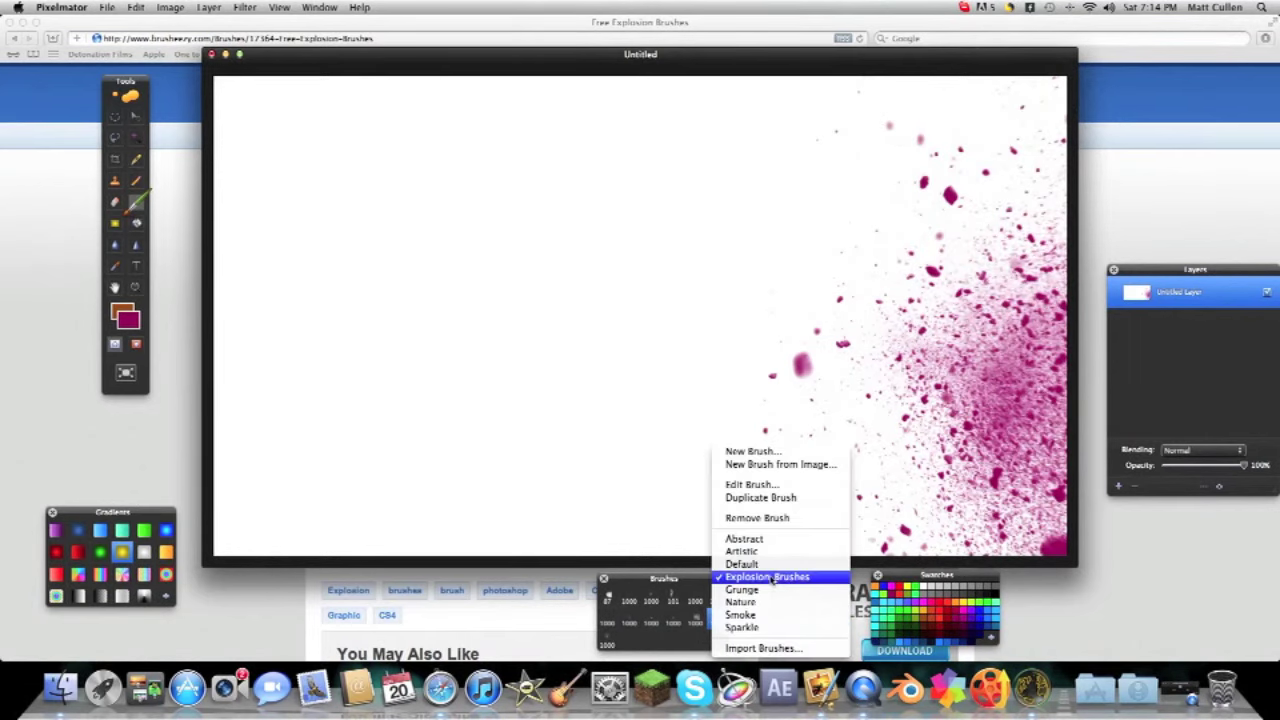
# Switch from Pixelmator back to the Free Explosion Brushes page in Safari.
pyautogui.press('super+Tab')
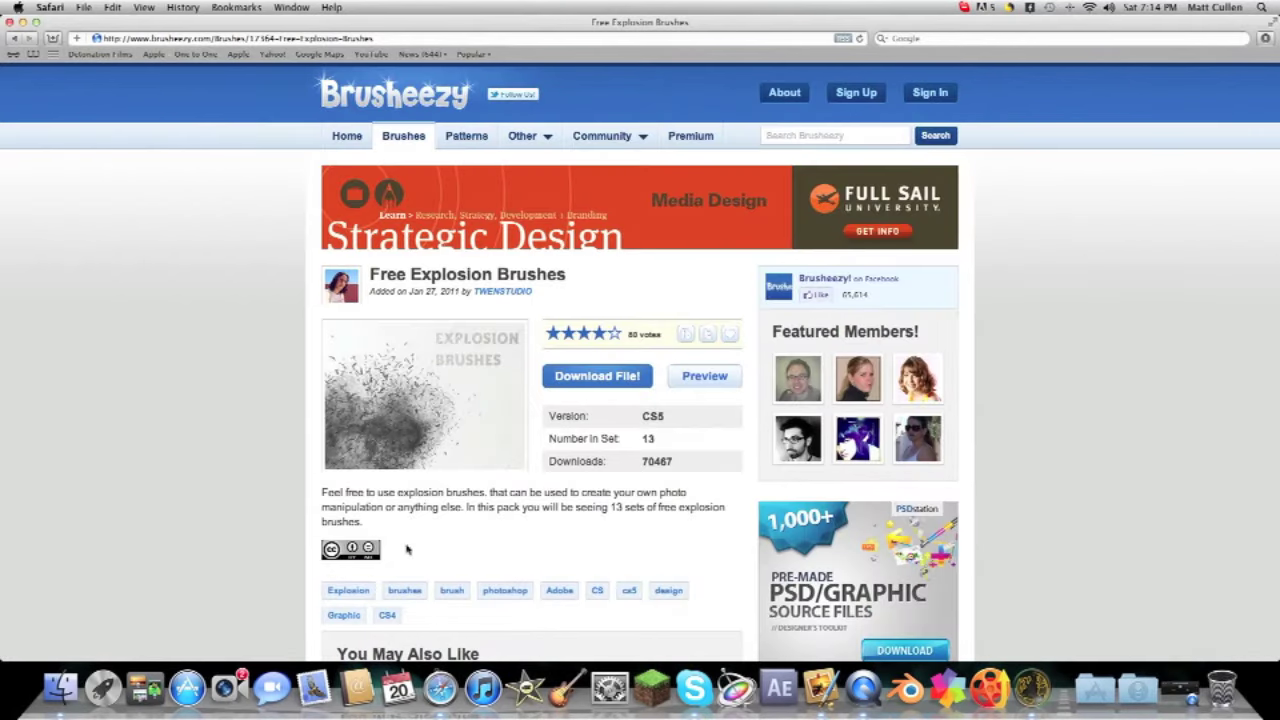
pyautogui.scroll(-7, 575, 419)
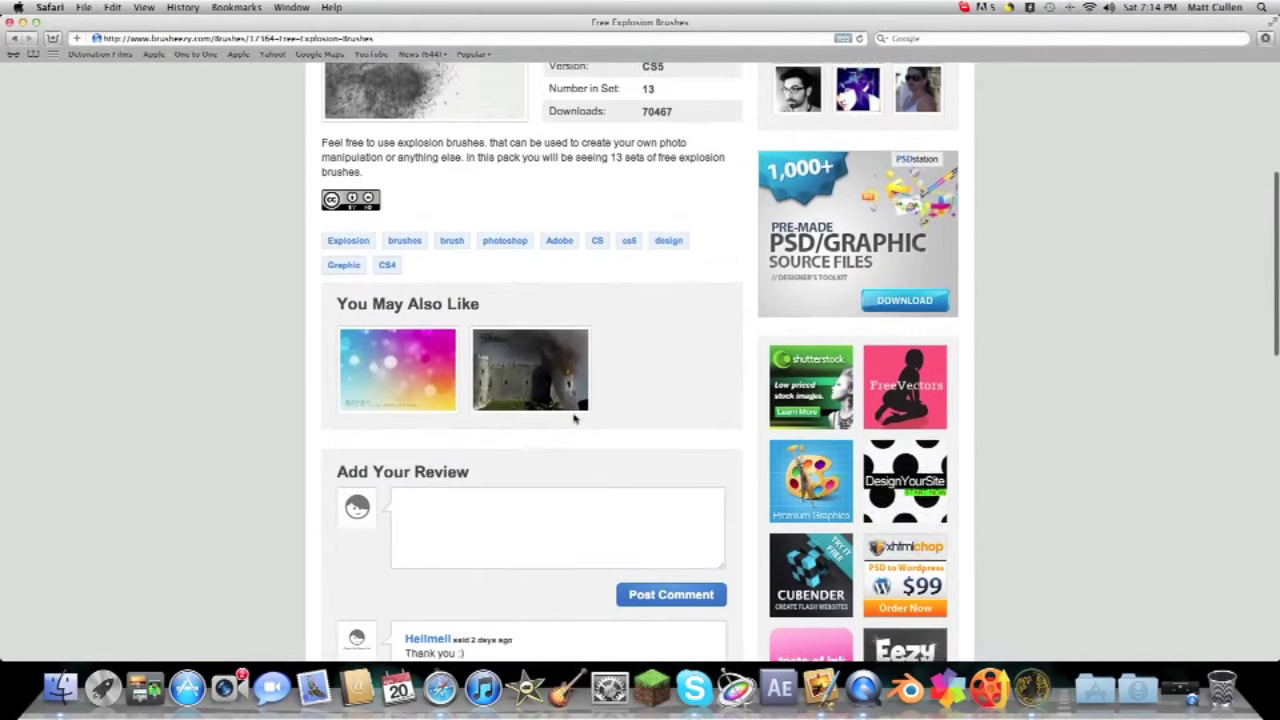
pyautogui.scroll(7, 575, 419)
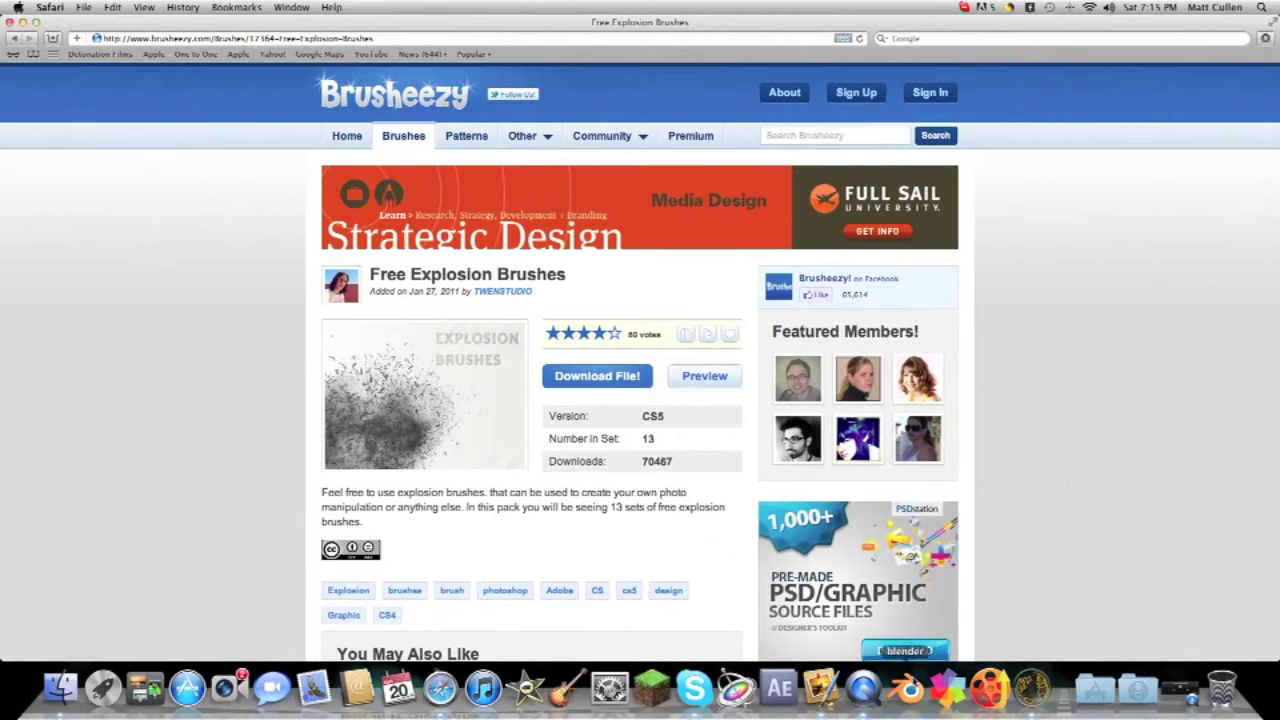
# Dismiss the screen recorder's Dock menu and return to the Brusheezy home page.
pyautogui.rightClick(862, 688)
pyautogui.click(845, 645)
pyautogui.scroll(-2, 235, 107)
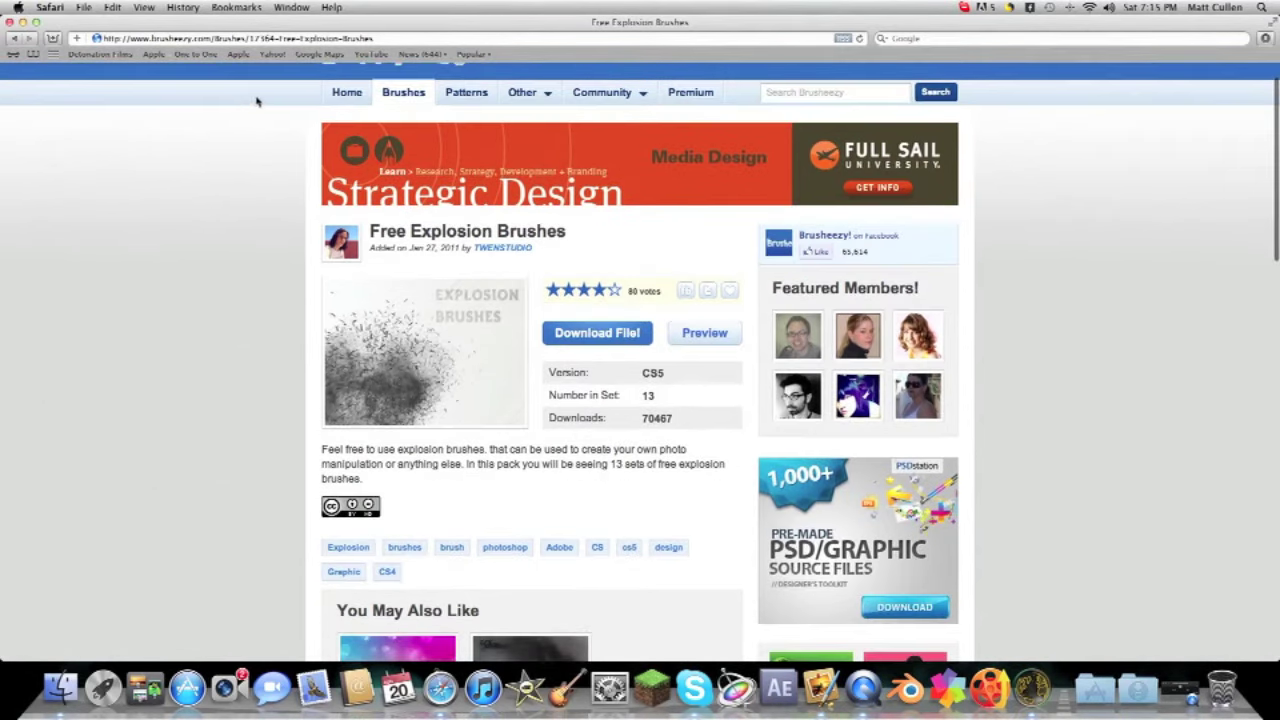
pyautogui.scroll(2, 256, 100)
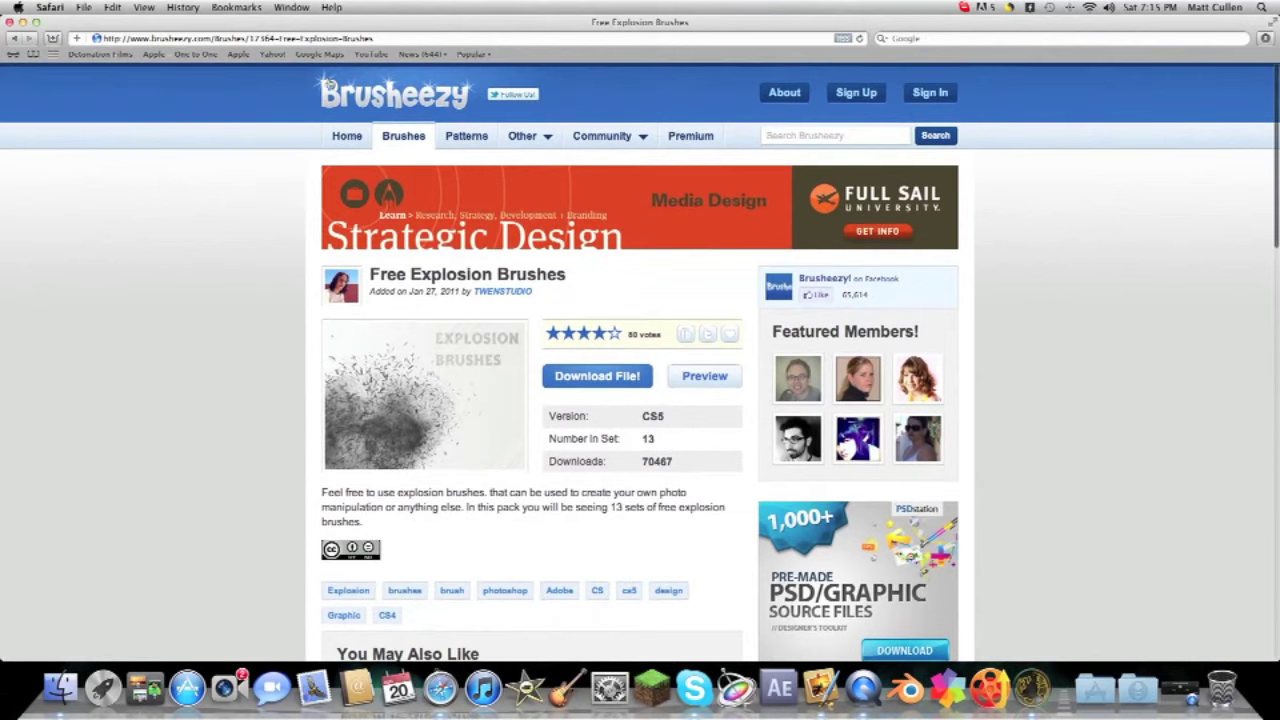
pyautogui.click(367, 99)
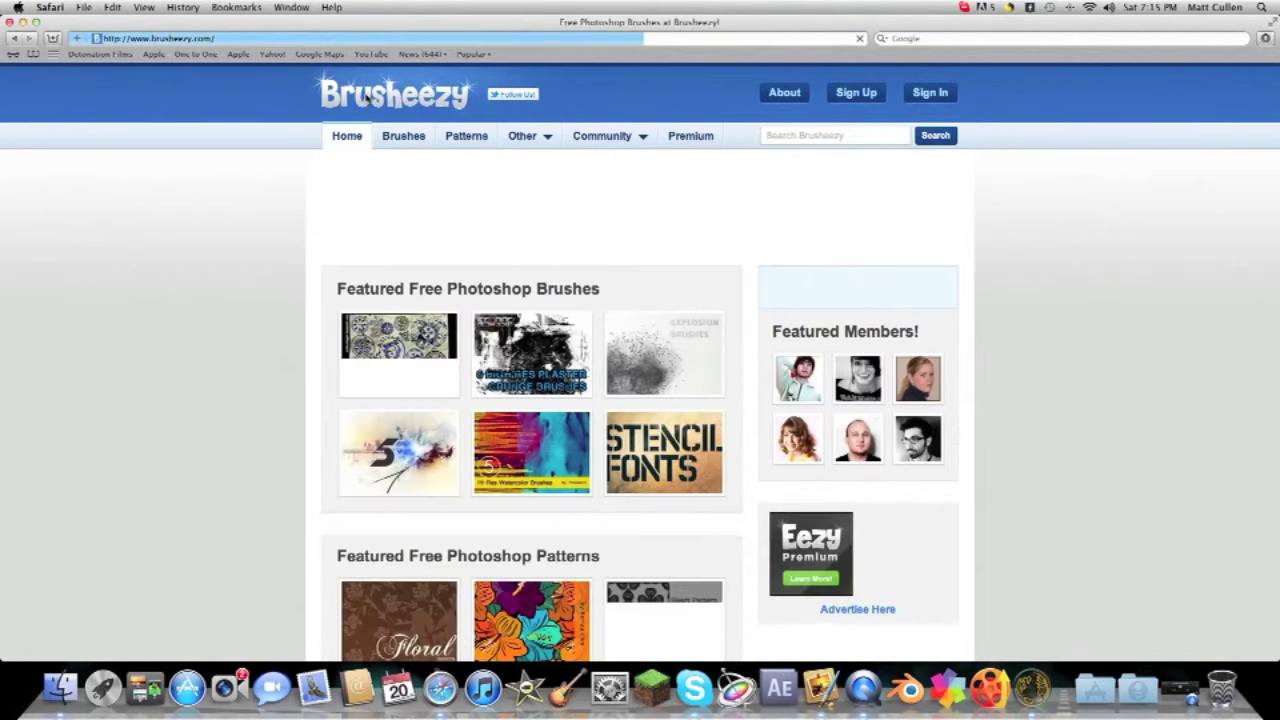
# Visit the Grungy Bokeh Textures page from the home page and go back.
pyautogui.scroll(-5, 300, 389)
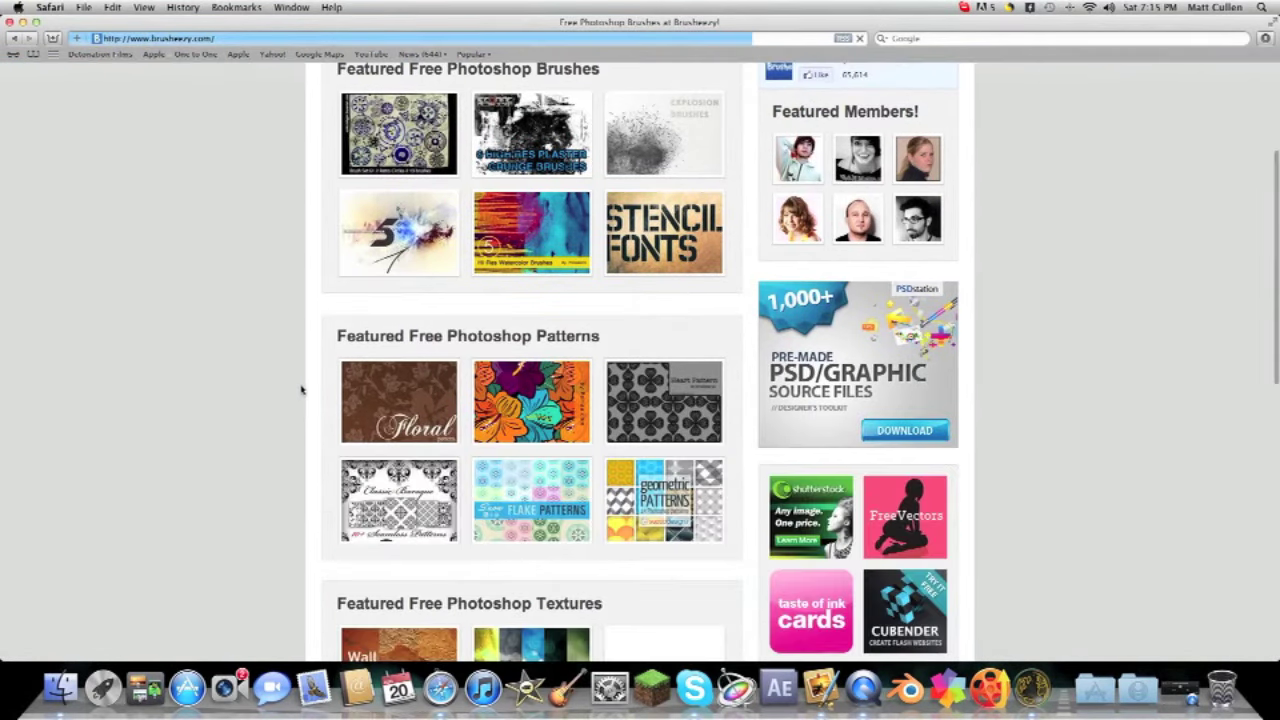
pyautogui.scroll(-10, 303, 388)
pyautogui.scroll(4, 307, 385)
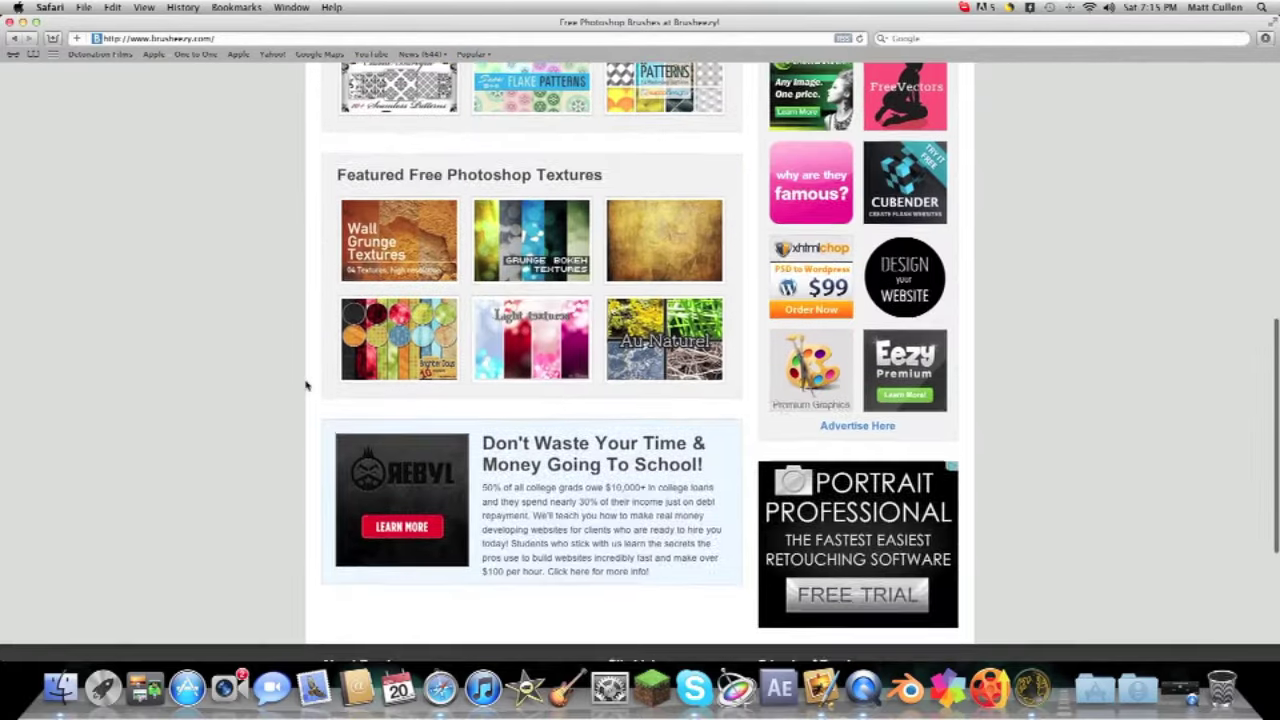
pyautogui.scroll(9, 308, 384)
pyautogui.scroll(-3, 312, 386)
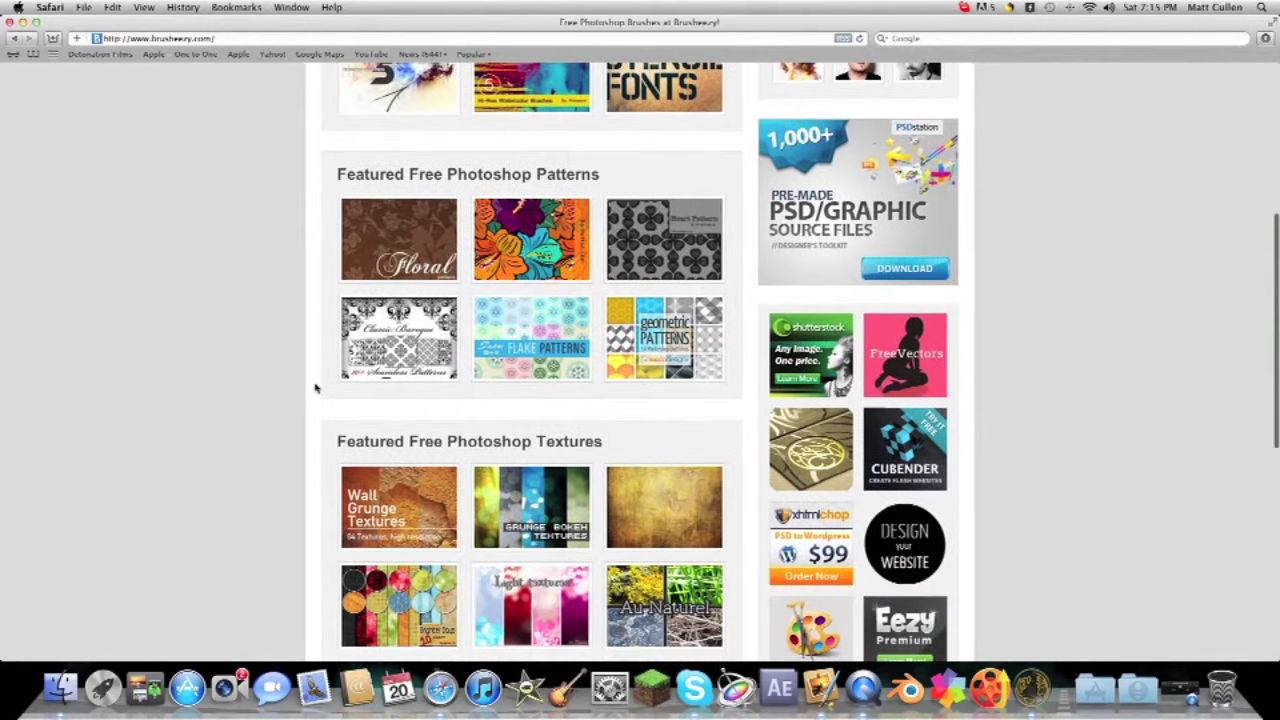
pyautogui.click(520, 512)
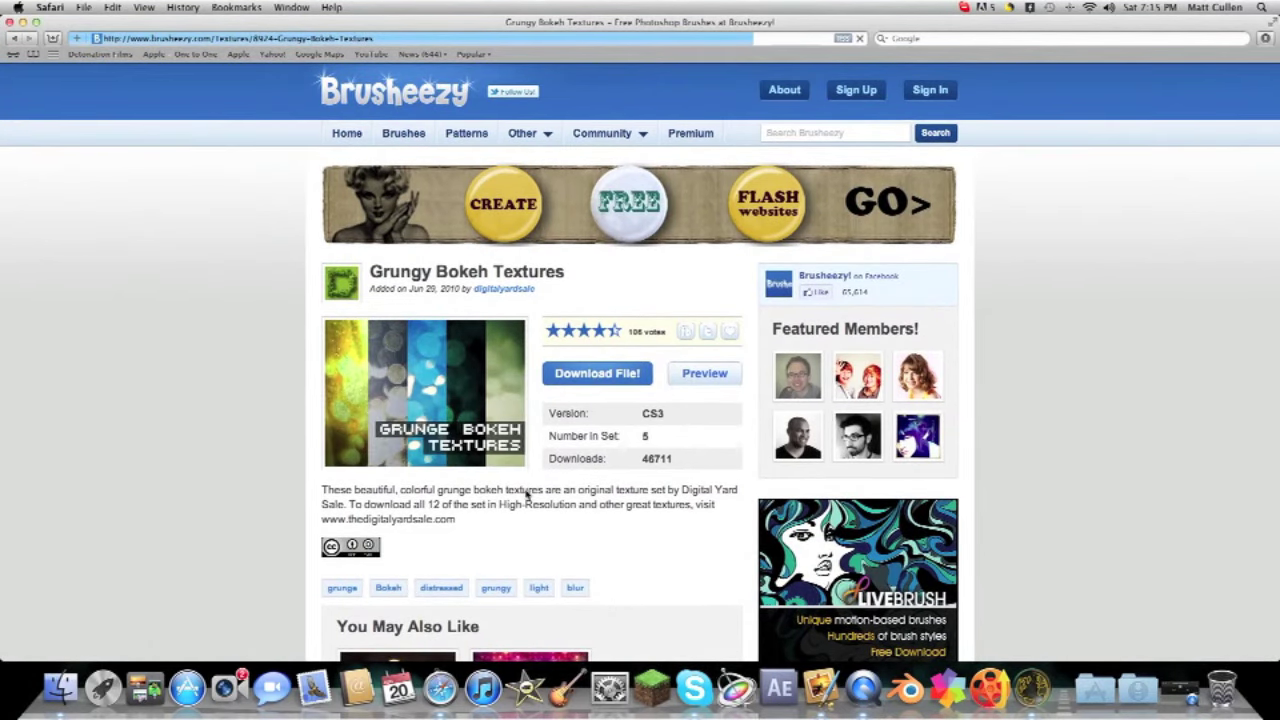
pyautogui.scroll(-3, 526, 494)
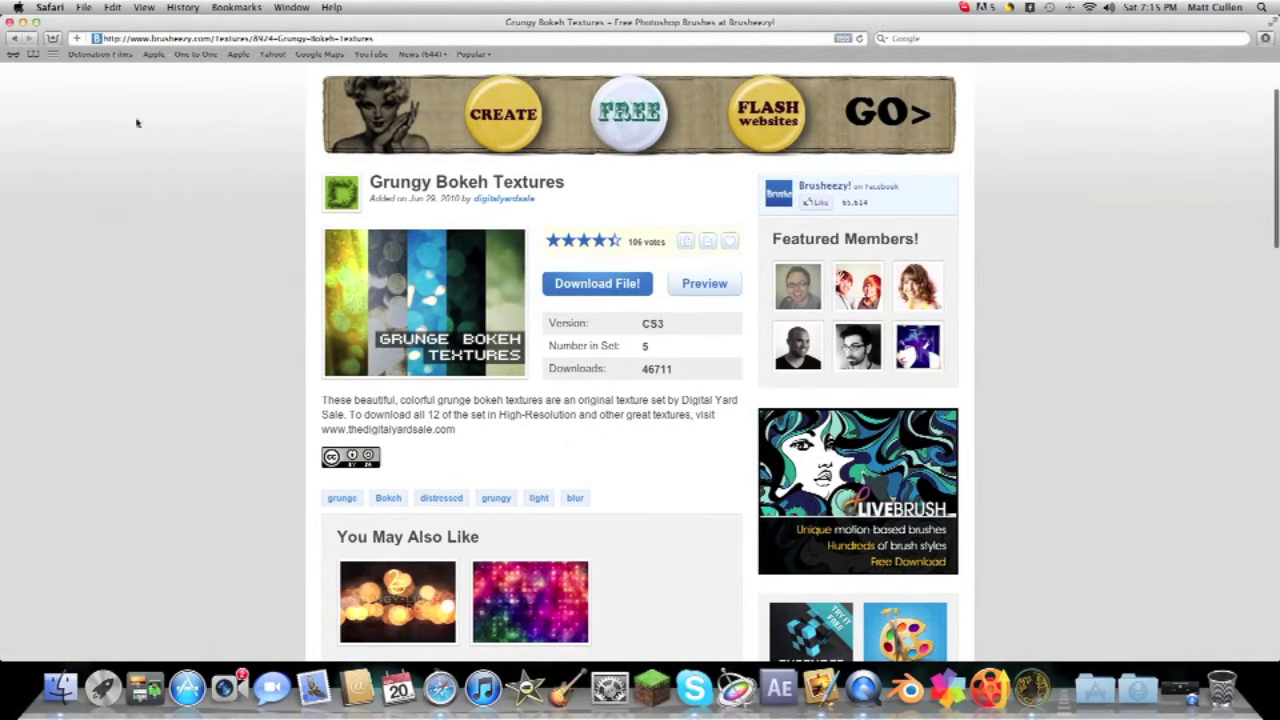
pyautogui.click(13, 40)
# Visit the gold texture01 page, then return to the top of the home page.
pyautogui.scroll(-4, 640, 420)
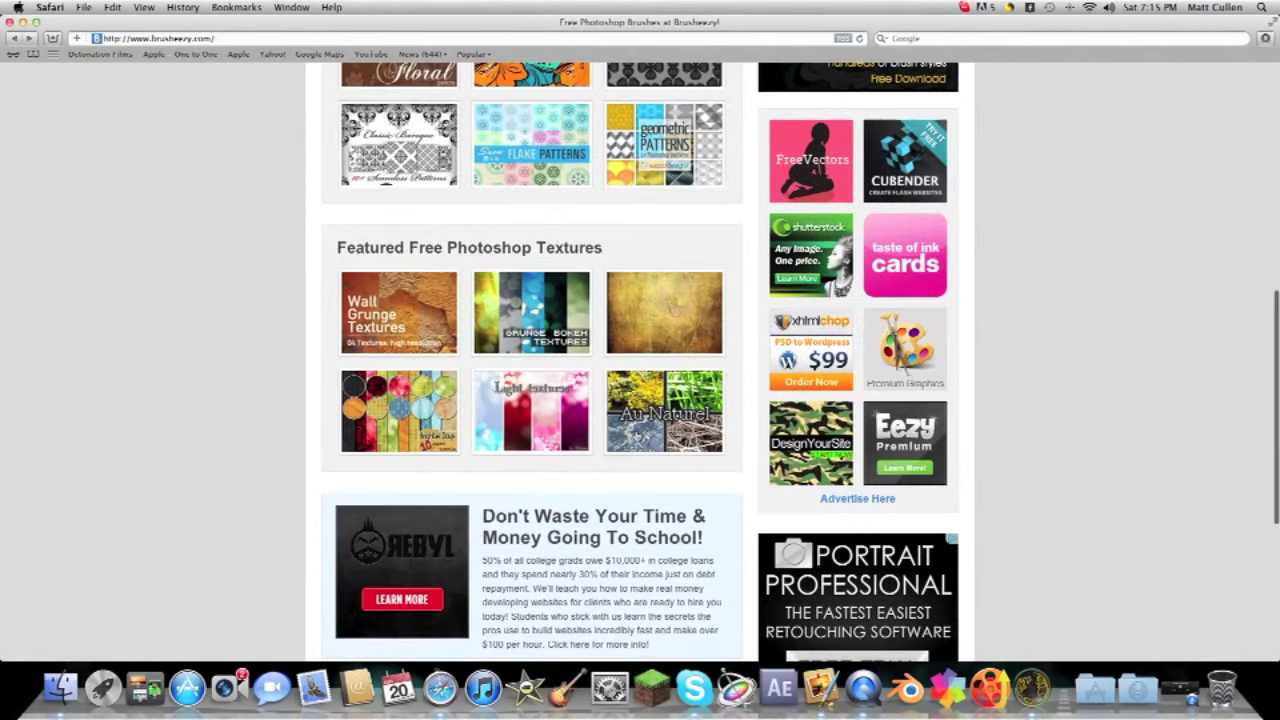
pyautogui.click(652, 321)
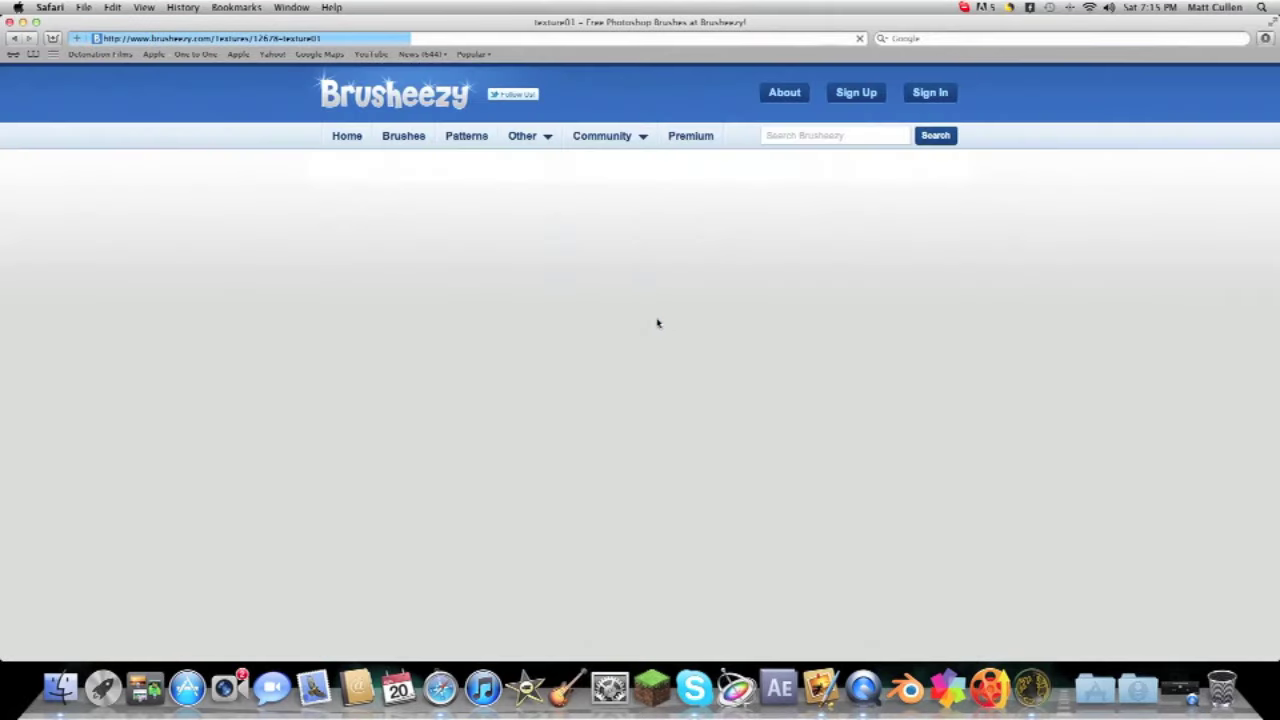
pyautogui.scroll(-3, 660, 323)
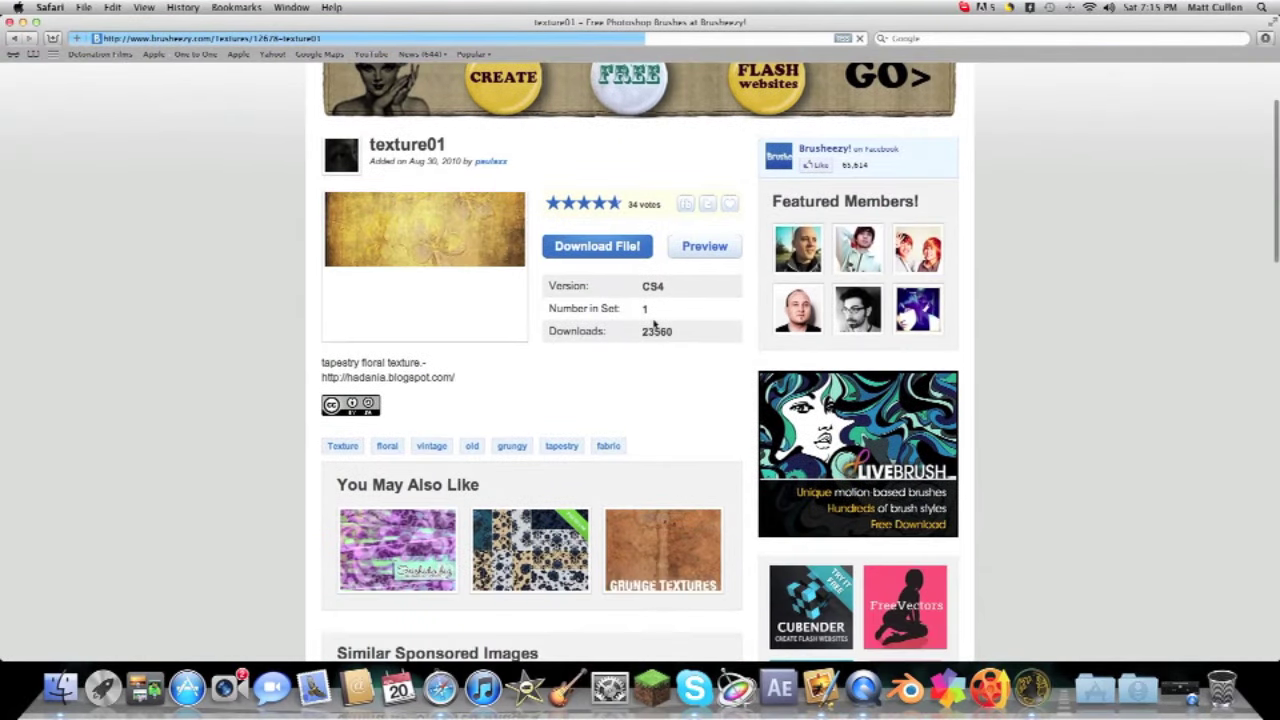
pyautogui.click(14, 38)
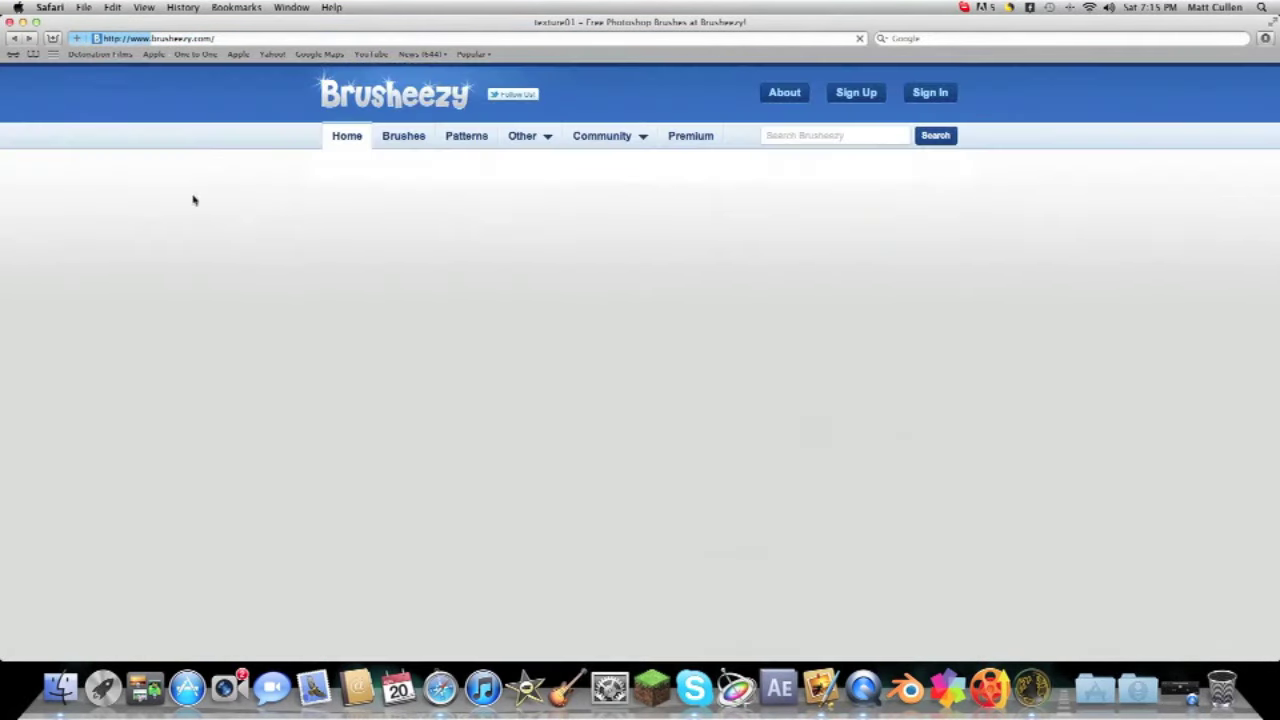
pyautogui.scroll(15, 417, 335)
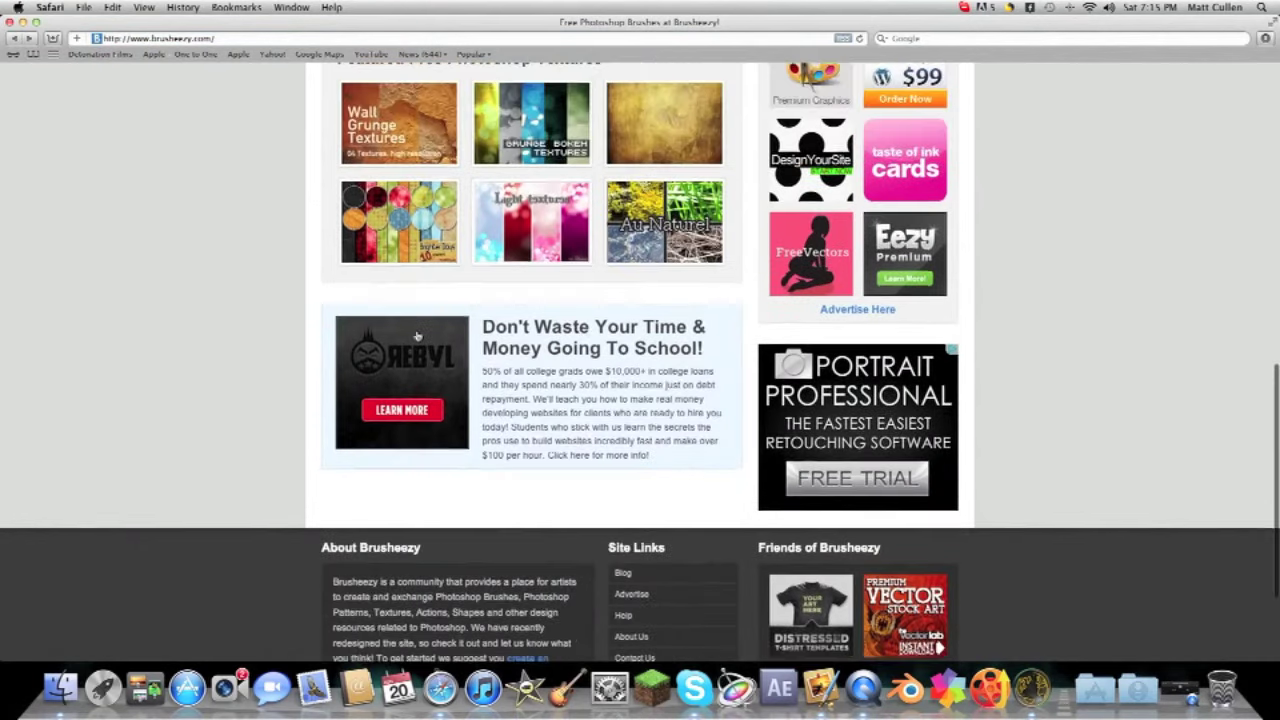
pyautogui.scroll(3, 417, 340)
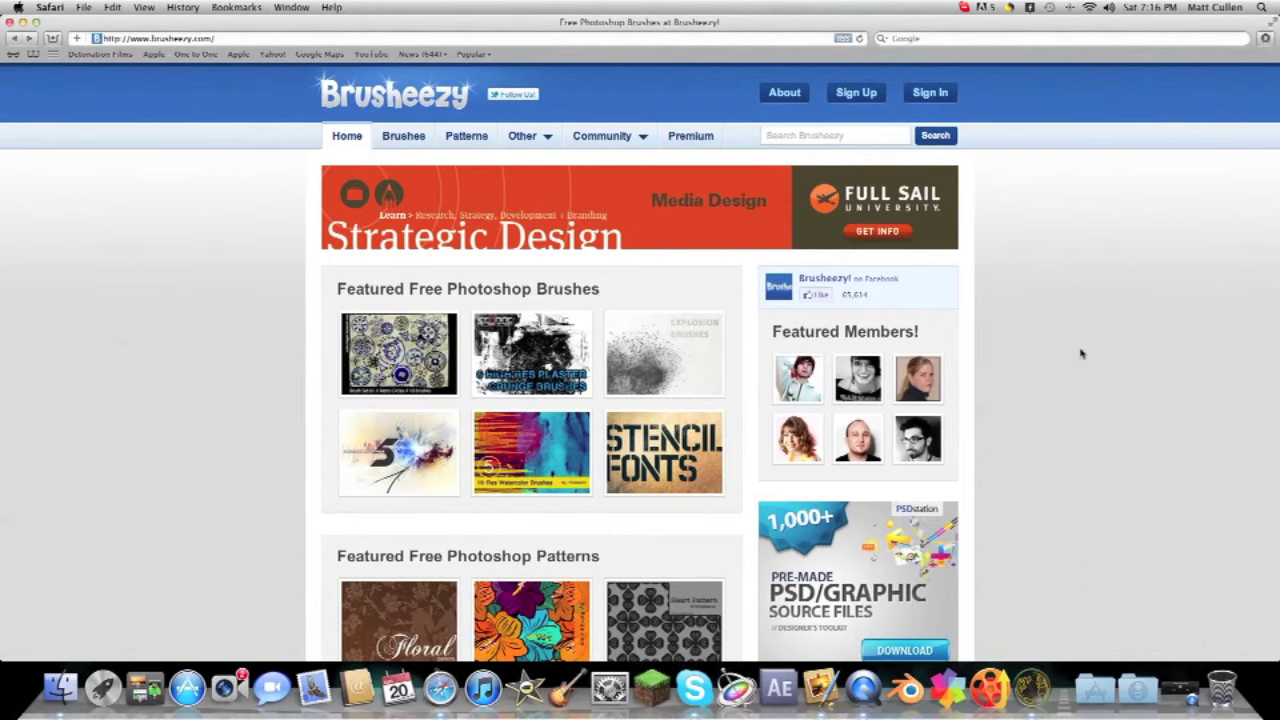
# Scroll the Brusheezy home page, check the Downloads stack, and switch to the screen recorder.
pyautogui.scroll(-3, 1080, 353)
pyautogui.scroll(3, 1080, 353)
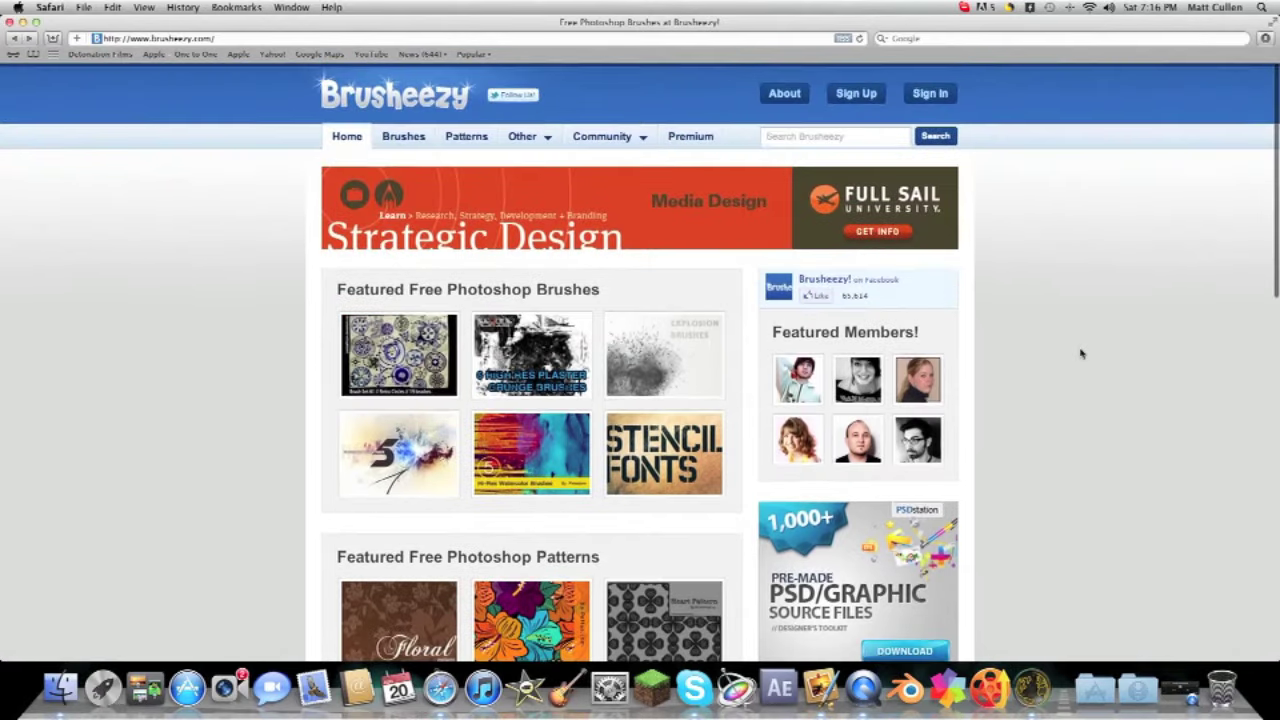
pyautogui.scroll(-1, 1080, 353)
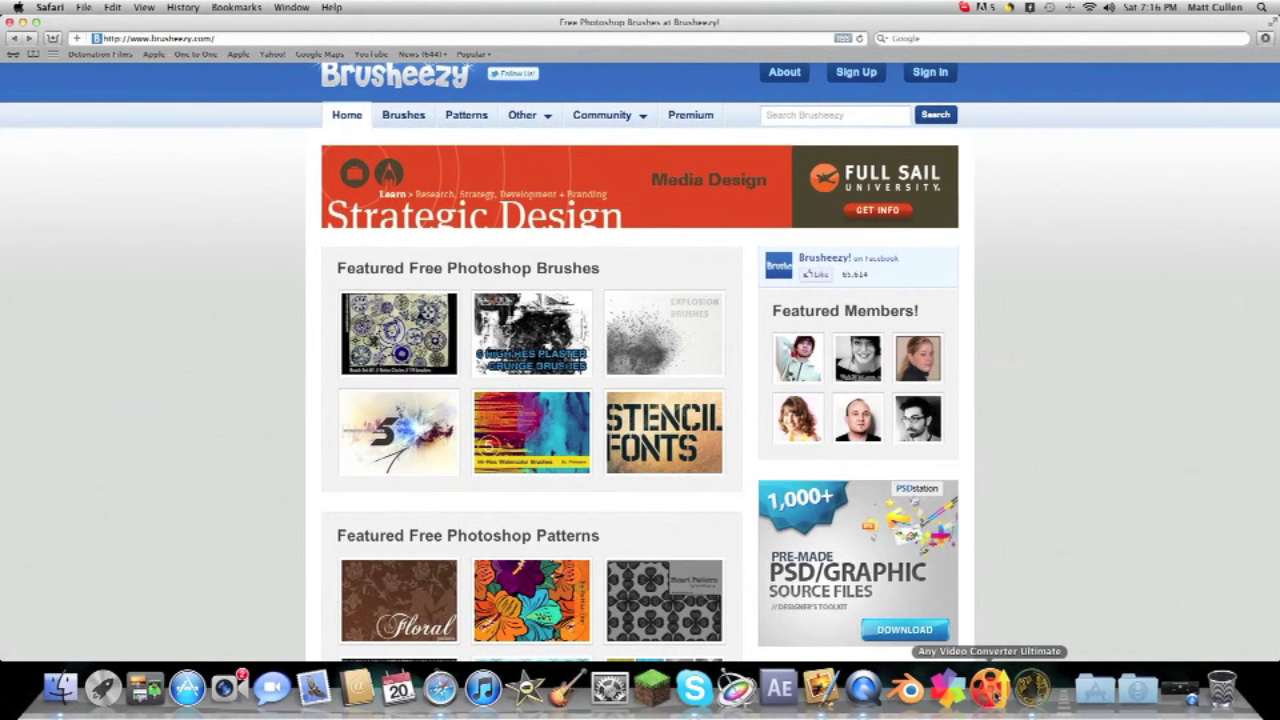
pyautogui.click(1140, 690)
pyautogui.click(1140, 690)
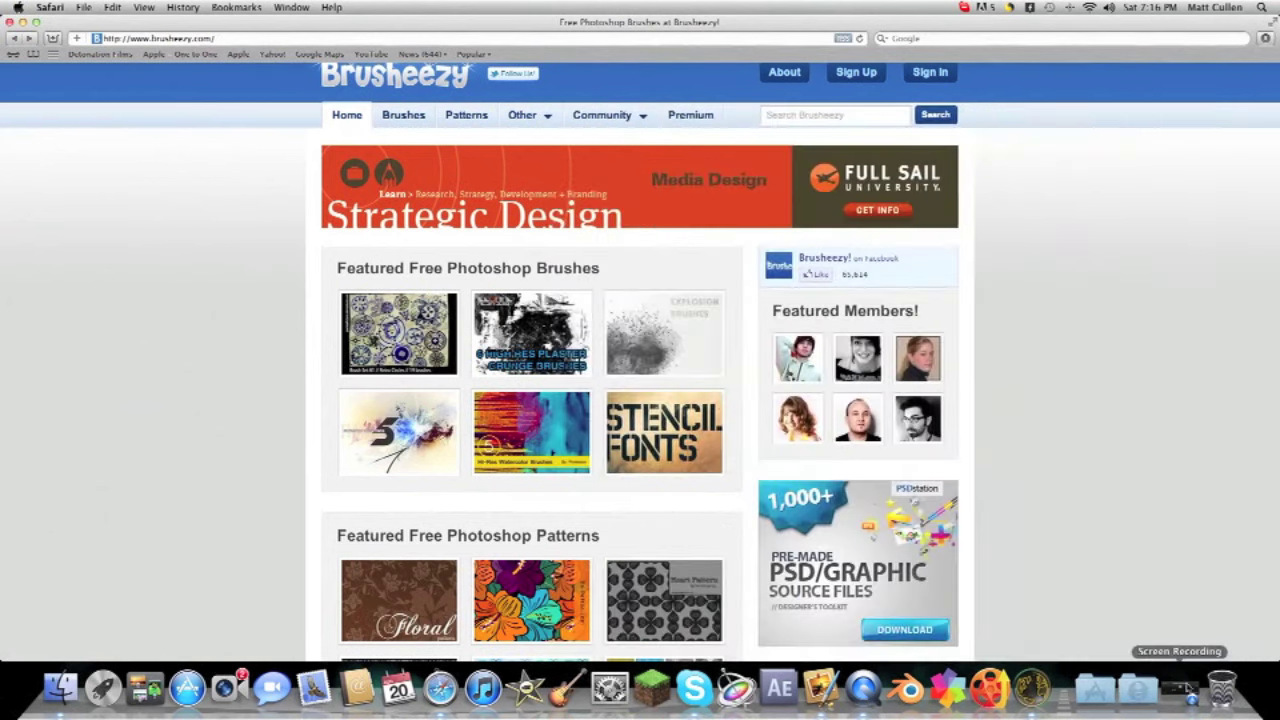